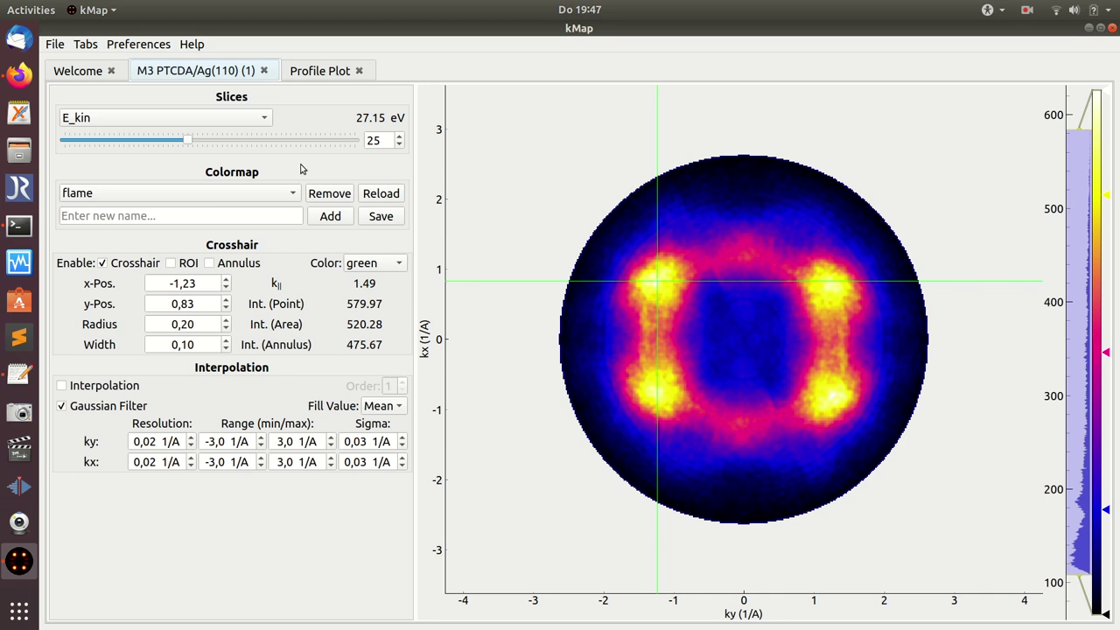
Step: Open settings_default.ini via Preferences > General Settings > Show Default and scroll through its sections
{"action": "left_click", "coordinate": [138, 45]}
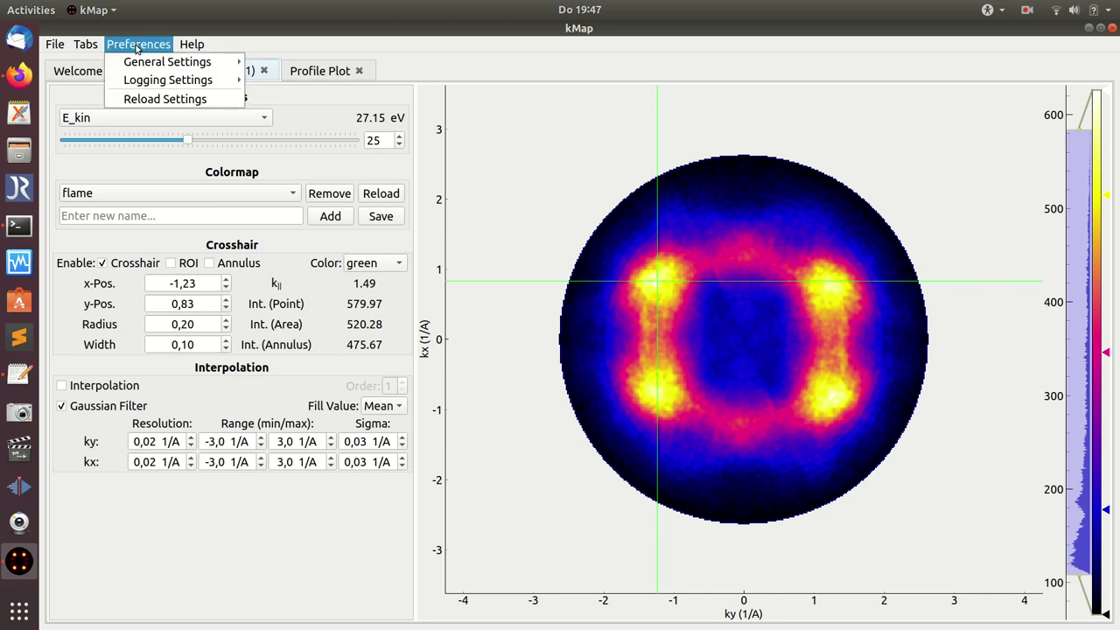
{"action": "mouse_move", "coordinate": [145, 68]}
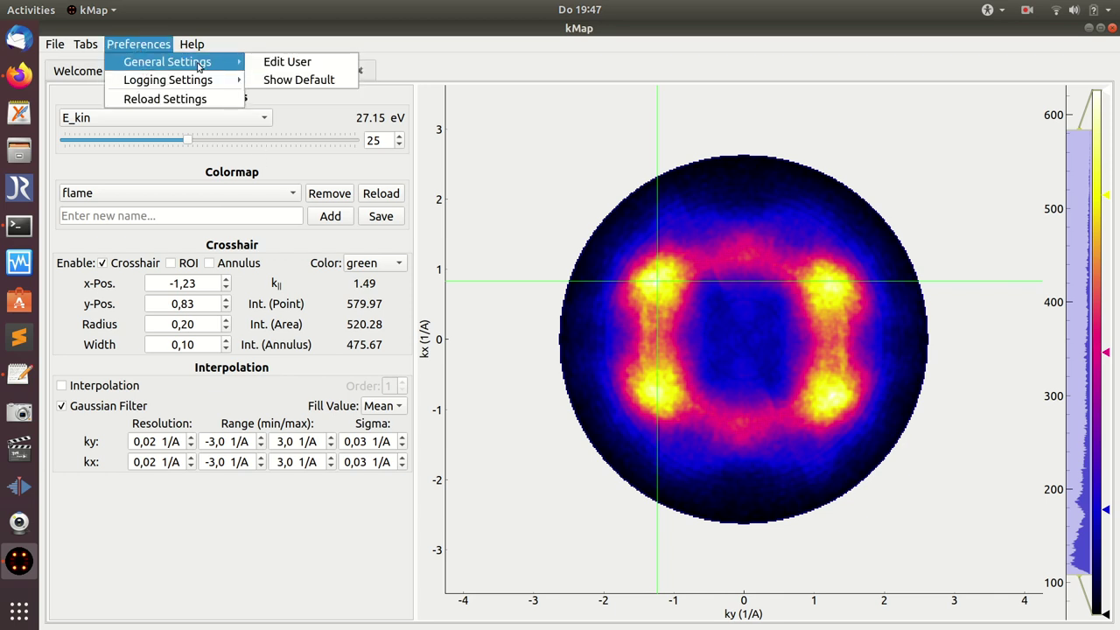
{"action": "left_click", "coordinate": [288, 81]}
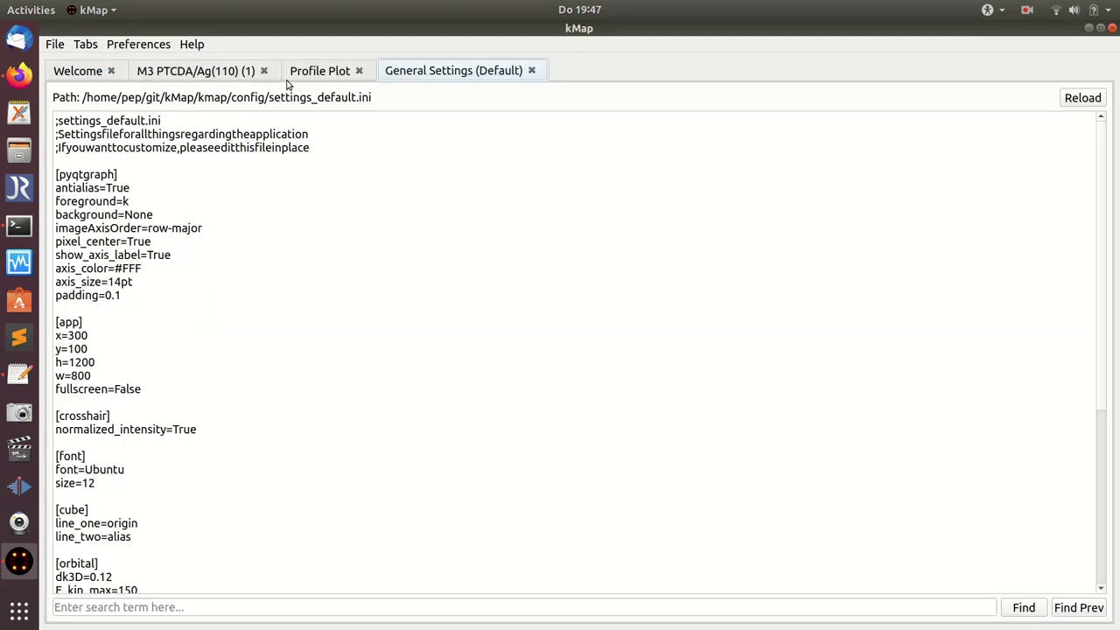
{"action": "scroll", "coordinate": [232, 250], "scroll_direction": "down", "scroll_amount": 7}
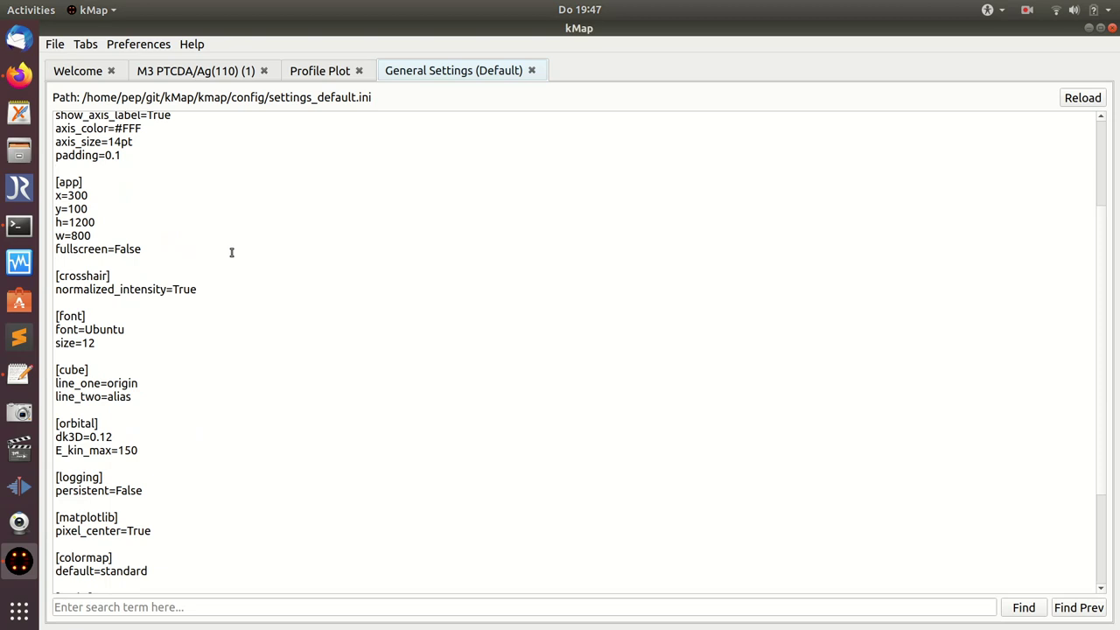
{"action": "scroll", "coordinate": [232, 252], "scroll_direction": "up", "scroll_amount": 5}
{"action": "scroll", "coordinate": [232, 254], "scroll_direction": "up", "scroll_amount": 2}
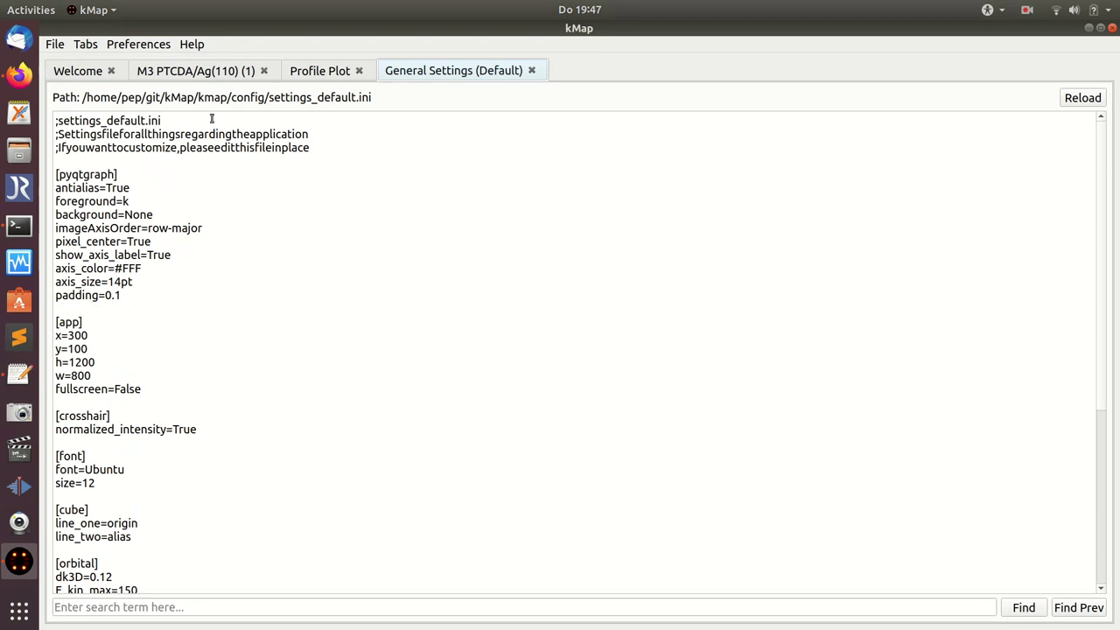
Step: Open settings_user.ini for editing via Preferences > General Settings > Edit User
{"action": "left_click", "coordinate": [147, 48]}
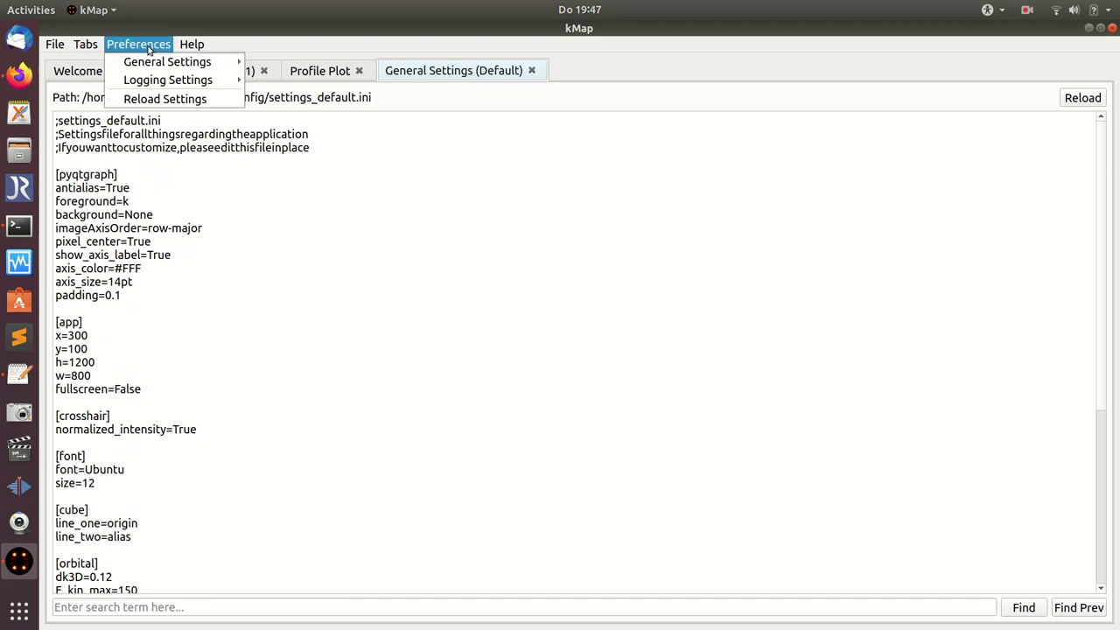
{"action": "mouse_move", "coordinate": [158, 62]}
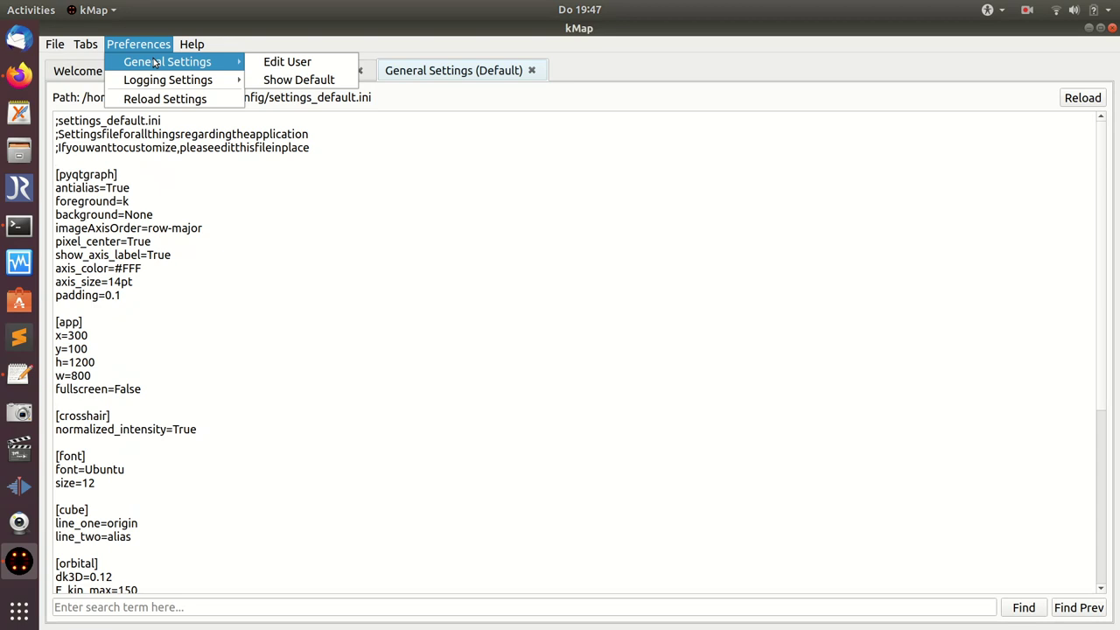
{"action": "left_click", "coordinate": [285, 65]}
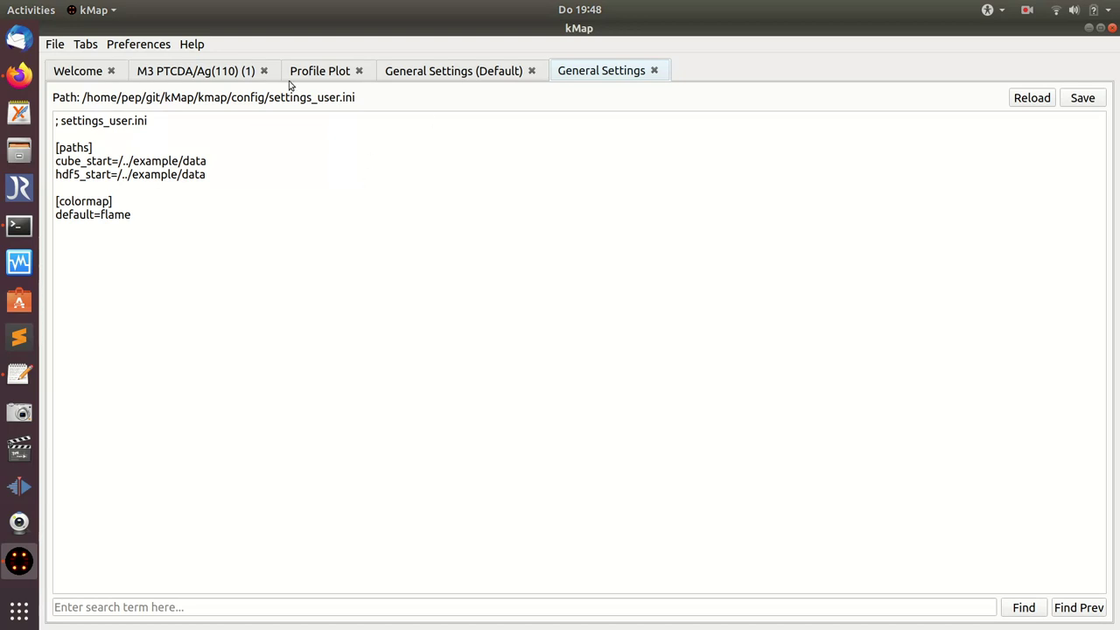
Step: Review the map and Profile Plot tabs, then select the whole [profile_plot] block in settings_default.ini
{"action": "left_click", "coordinate": [186, 73]}
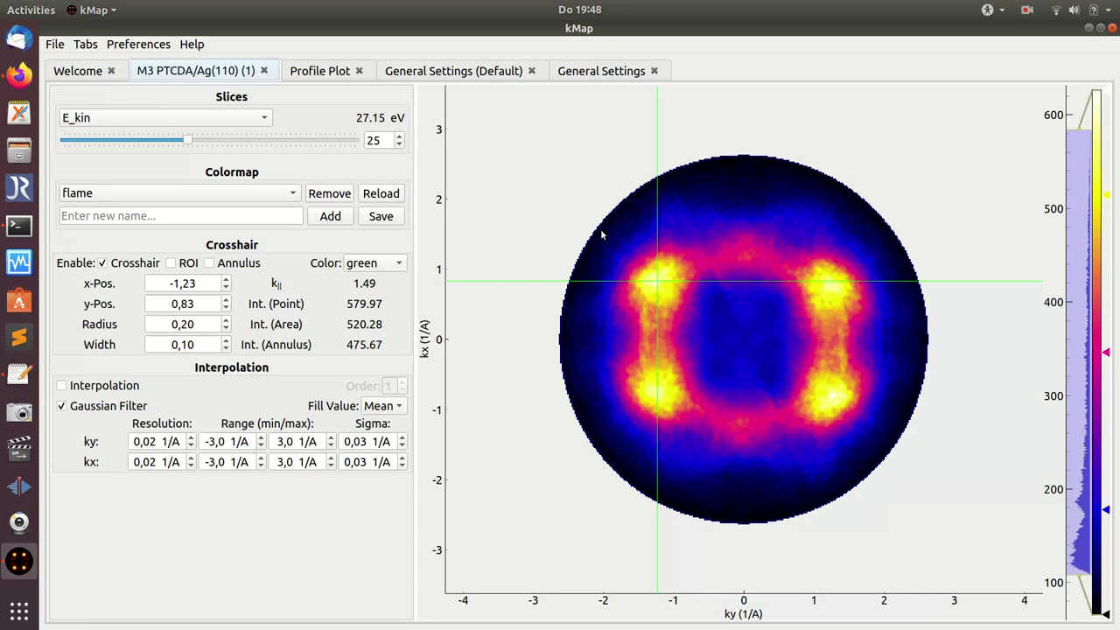
{"action": "left_click", "coordinate": [311, 74]}
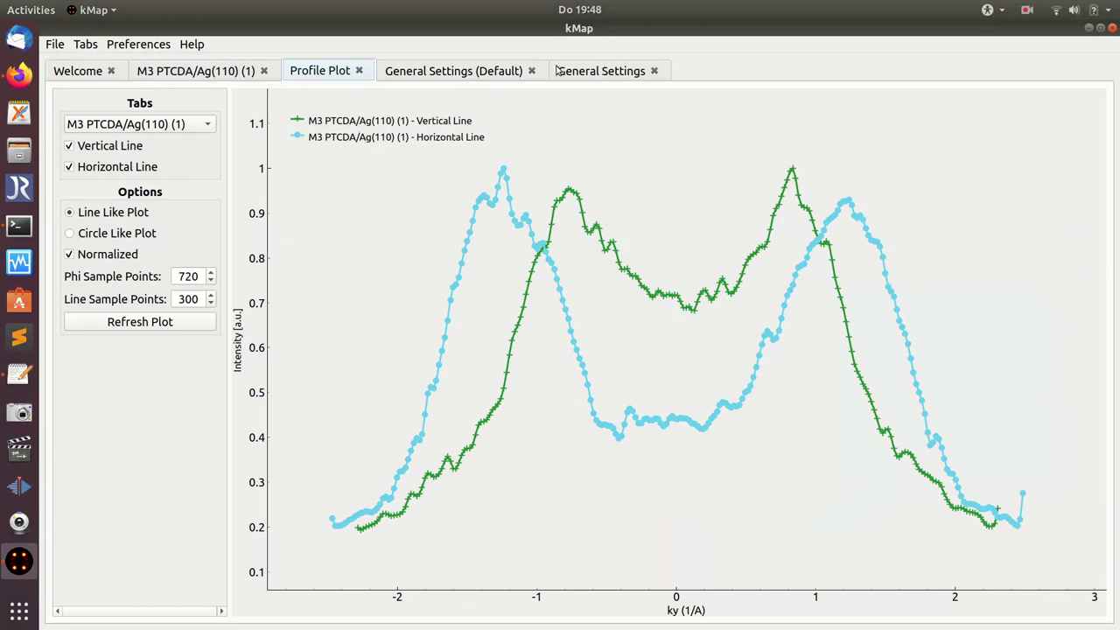
{"action": "left_click", "coordinate": [444, 71]}
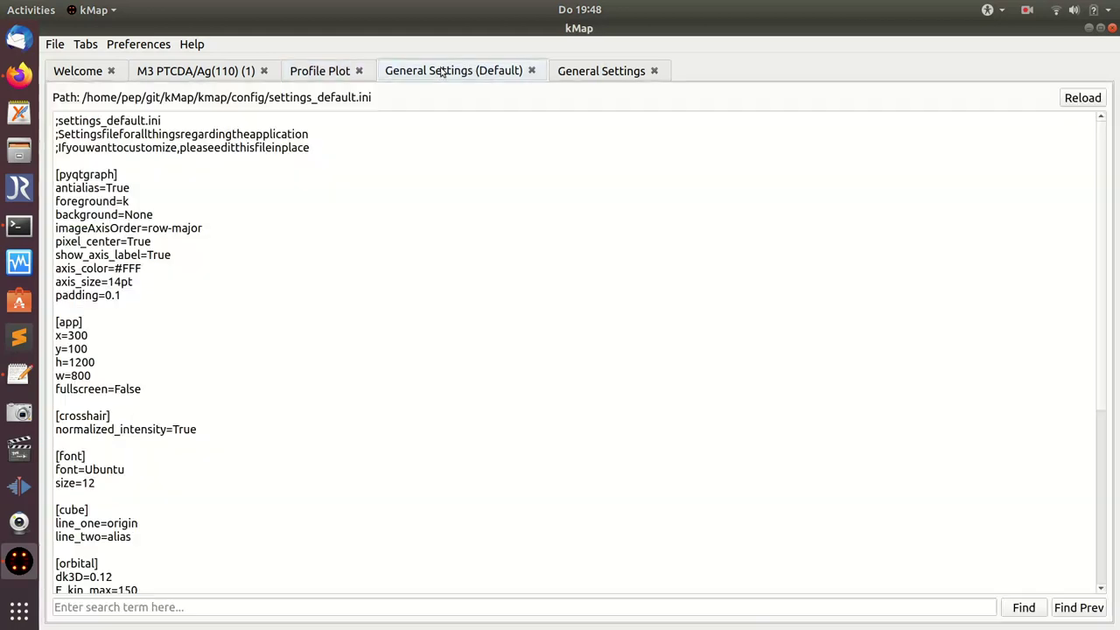
{"action": "scroll", "coordinate": [137, 445], "scroll_direction": "down", "scroll_amount": 7}
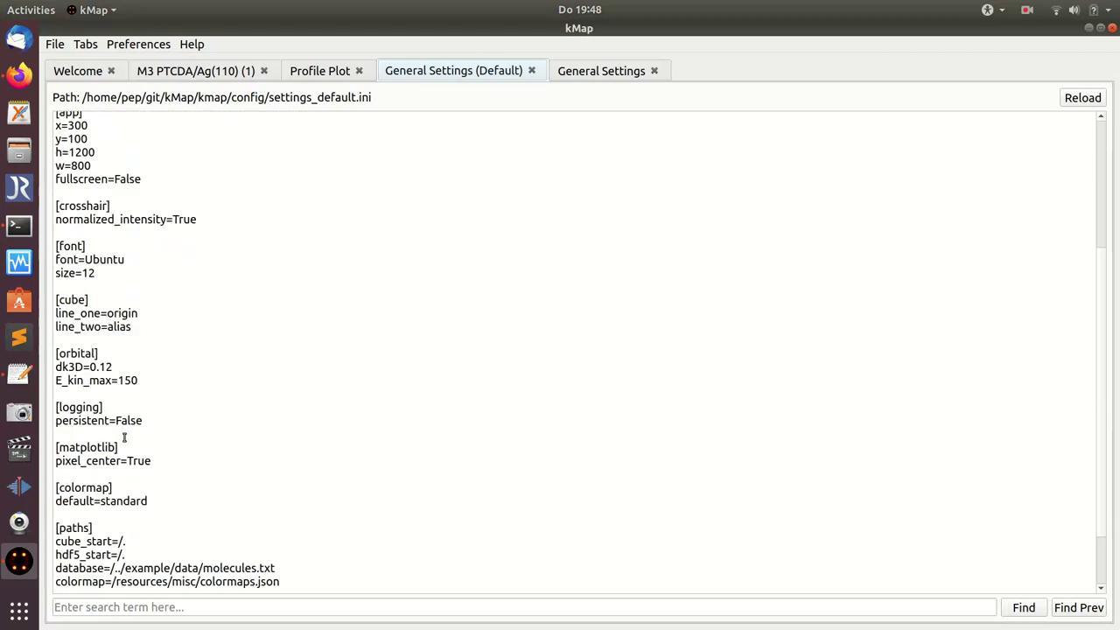
{"action": "left_click", "coordinate": [56, 531]}
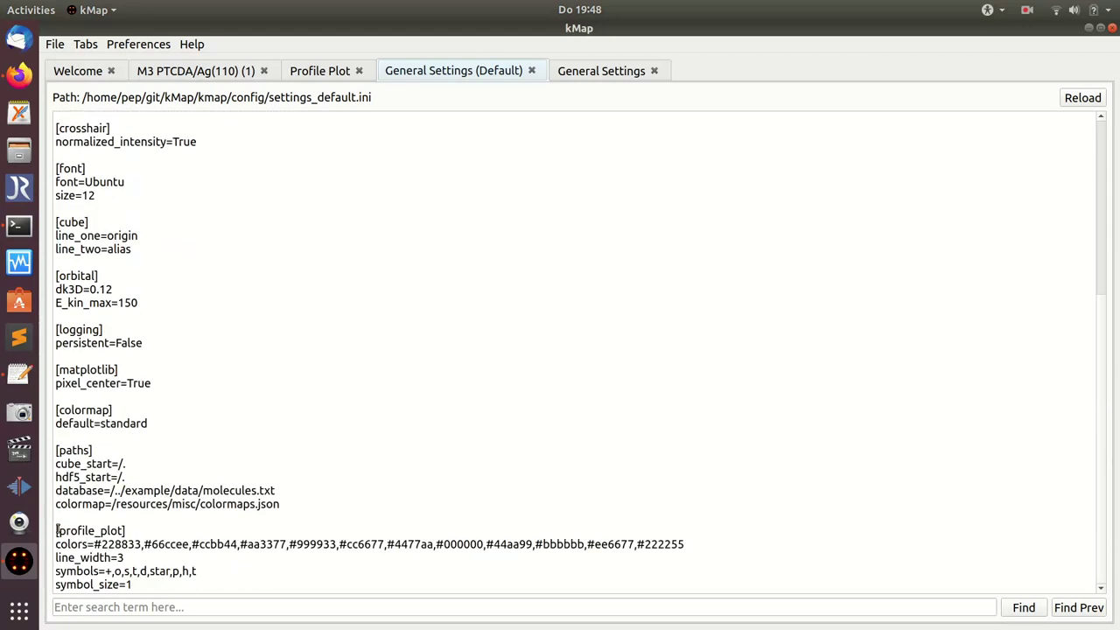
{"action": "left_click_drag", "start_coordinate": [56, 530], "coordinate": [176, 579]}
{"action": "key", "text": "ctrl+c"}
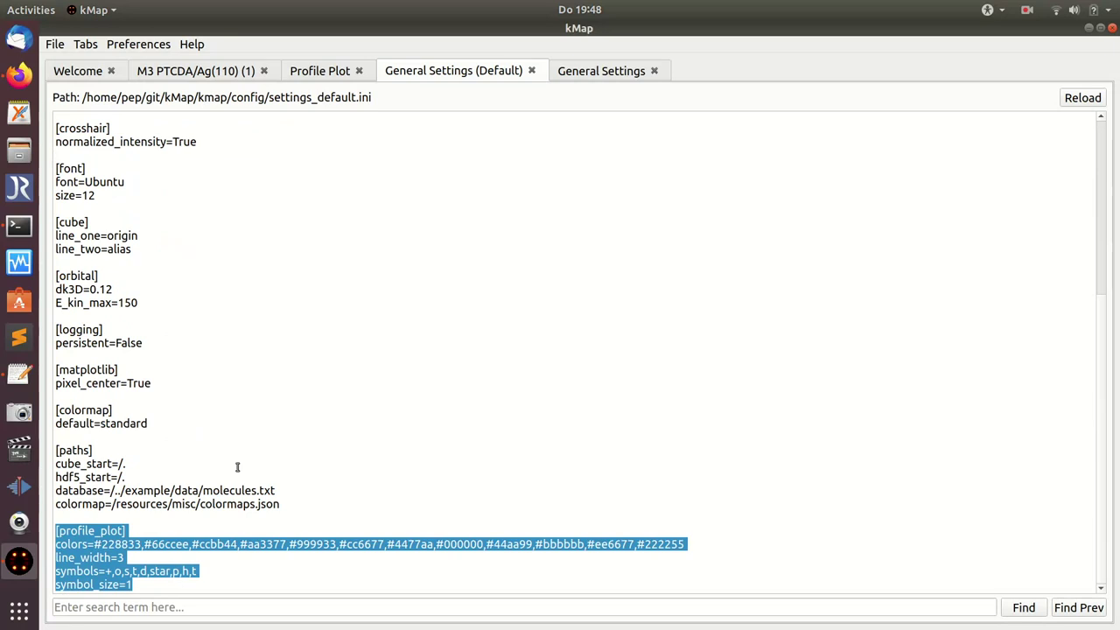
Step: Paste the [profile_plot] section into settings_user.ini on a new line below default=flame
{"action": "left_click", "coordinate": [573, 71]}
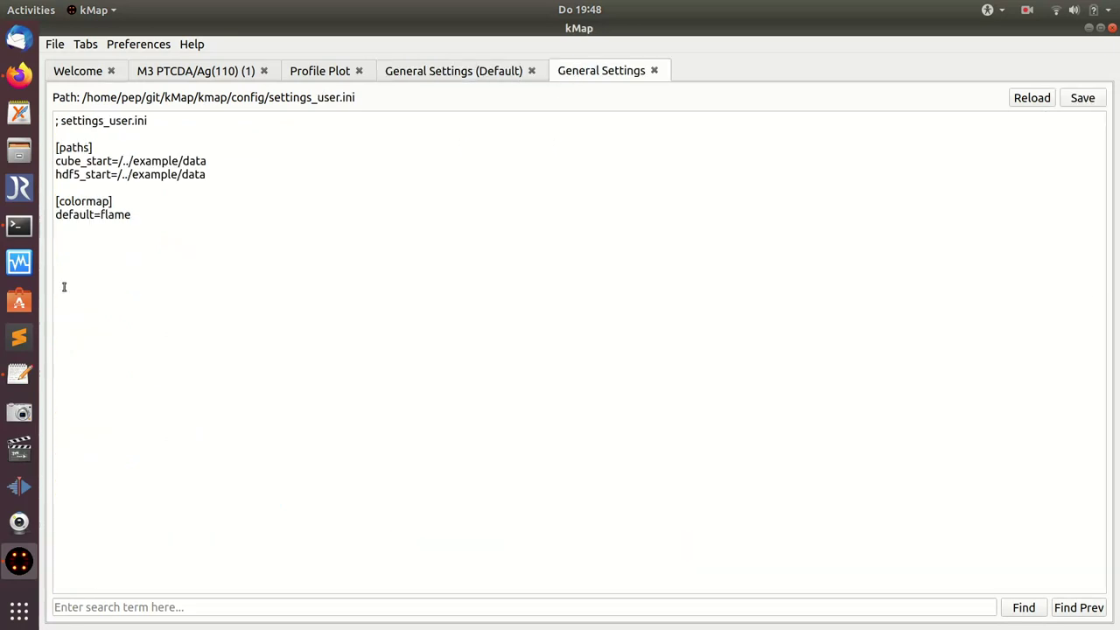
{"action": "left_click", "coordinate": [61, 248]}
{"action": "key", "text": "Return"}
{"action": "key", "text": "ctrl+v"}
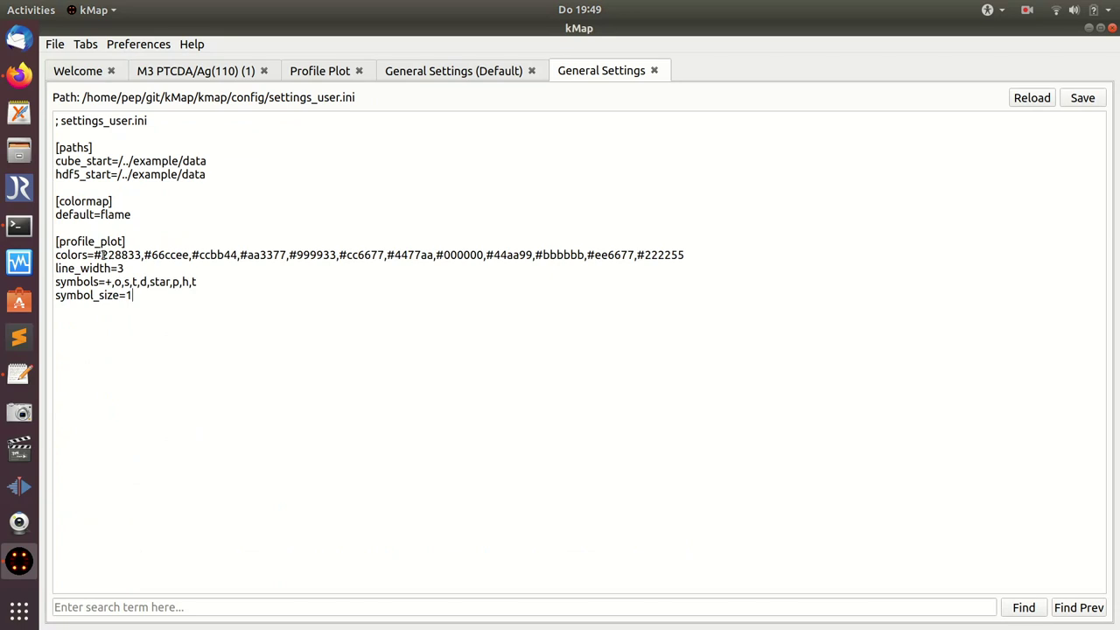
Step: Test editing by retyping digits of the first colour as 22 and 88, comparing against the defaults
{"action": "left_click_drag", "start_coordinate": [111, 255], "coordinate": [124, 254]}
{"action": "left_click_drag", "start_coordinate": [101, 254], "coordinate": [114, 255]}
{"action": "left_click", "coordinate": [488, 70]}
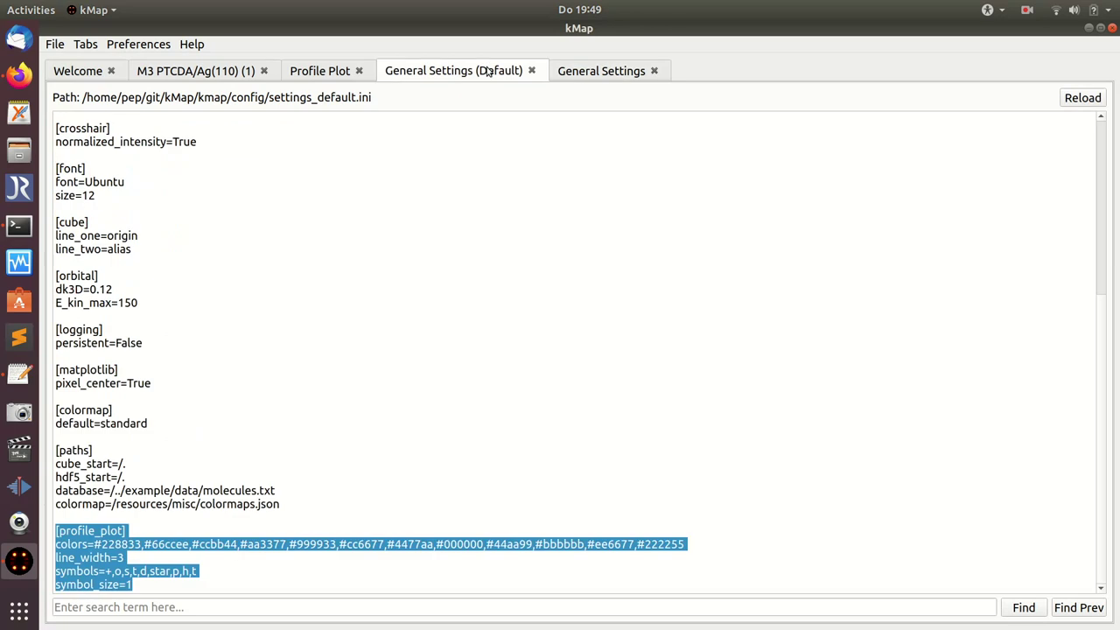
{"action": "left_click", "coordinate": [567, 72]}
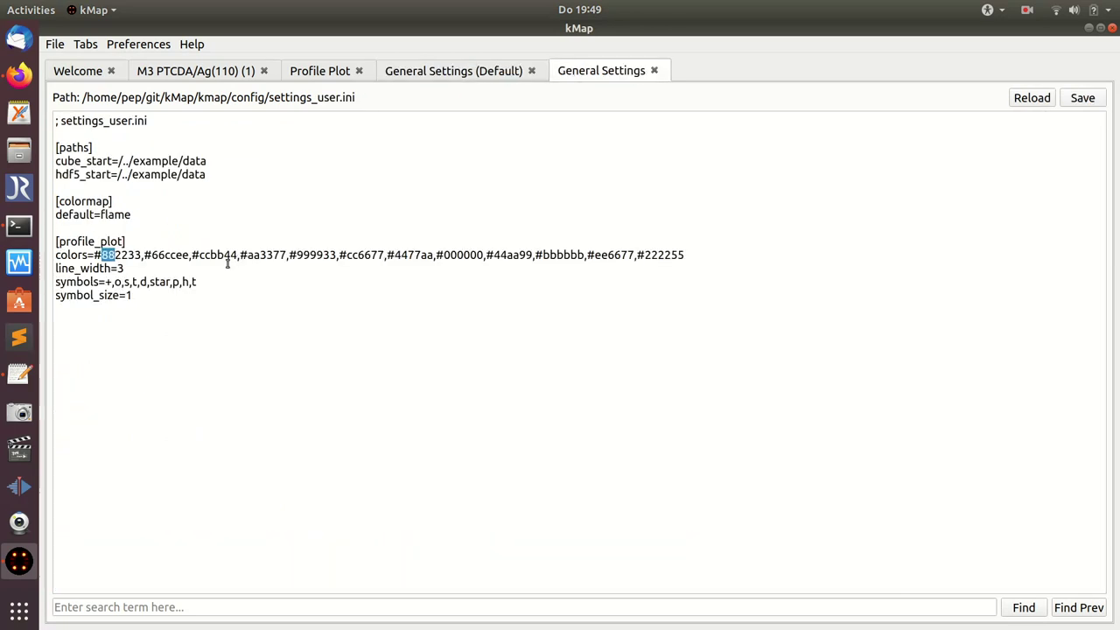
{"action": "type", "text": "22"}
{"action": "left_click_drag", "start_coordinate": [113, 255], "coordinate": [127, 254]}
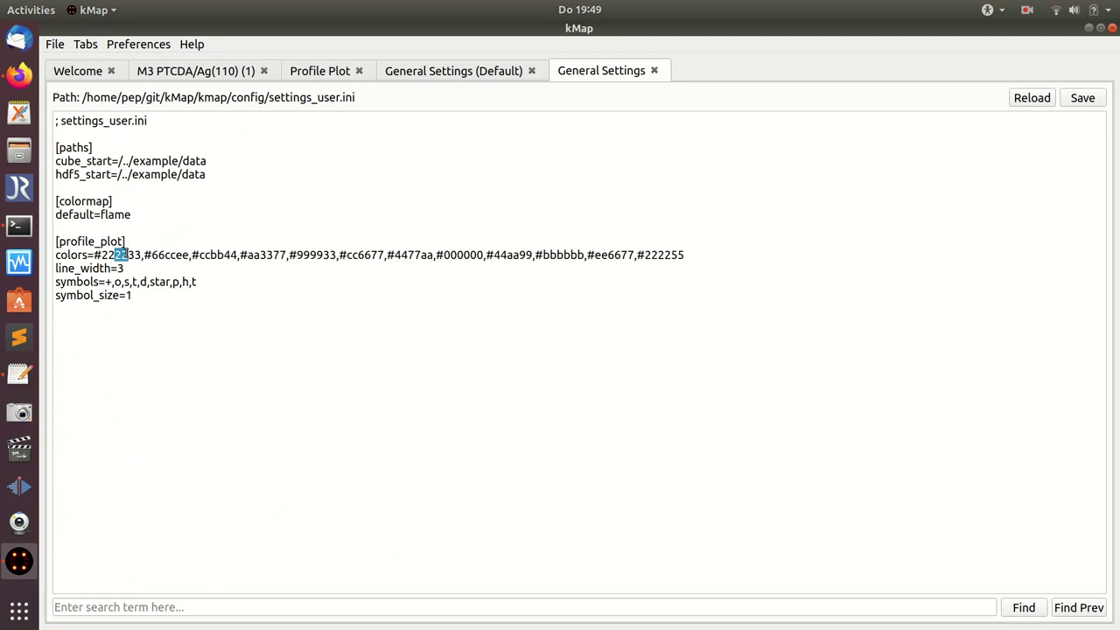
{"action": "type", "text": "88"}
Step: Change the first profile symbol from + to x and set symbol_size to 2
{"action": "left_click", "coordinate": [316, 77]}
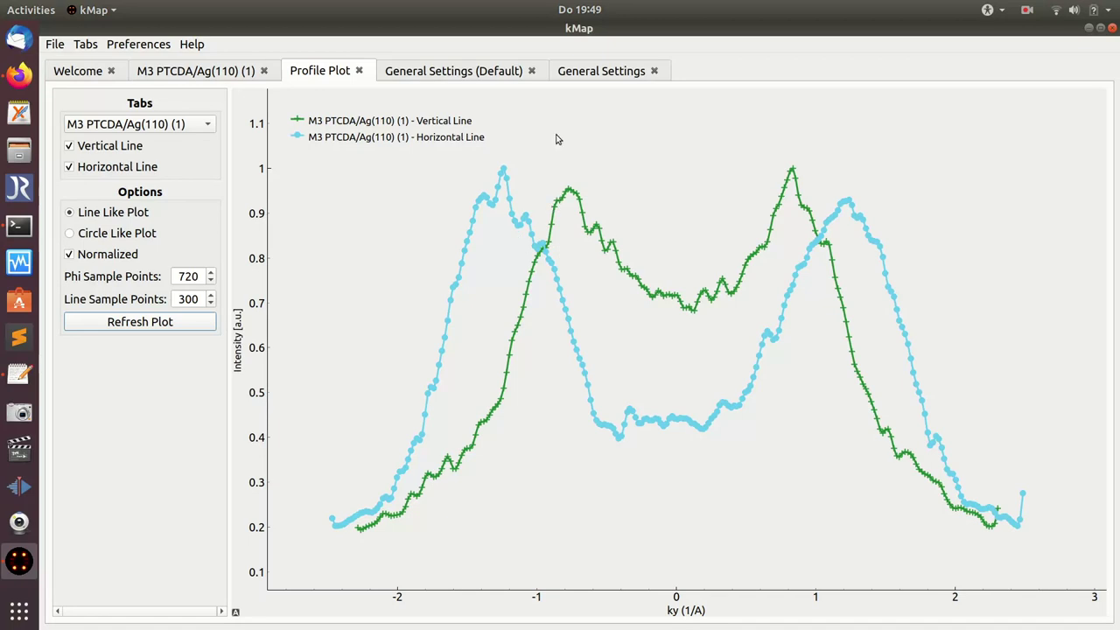
{"action": "left_click", "coordinate": [587, 74]}
{"action": "double_click", "coordinate": [108, 282]}
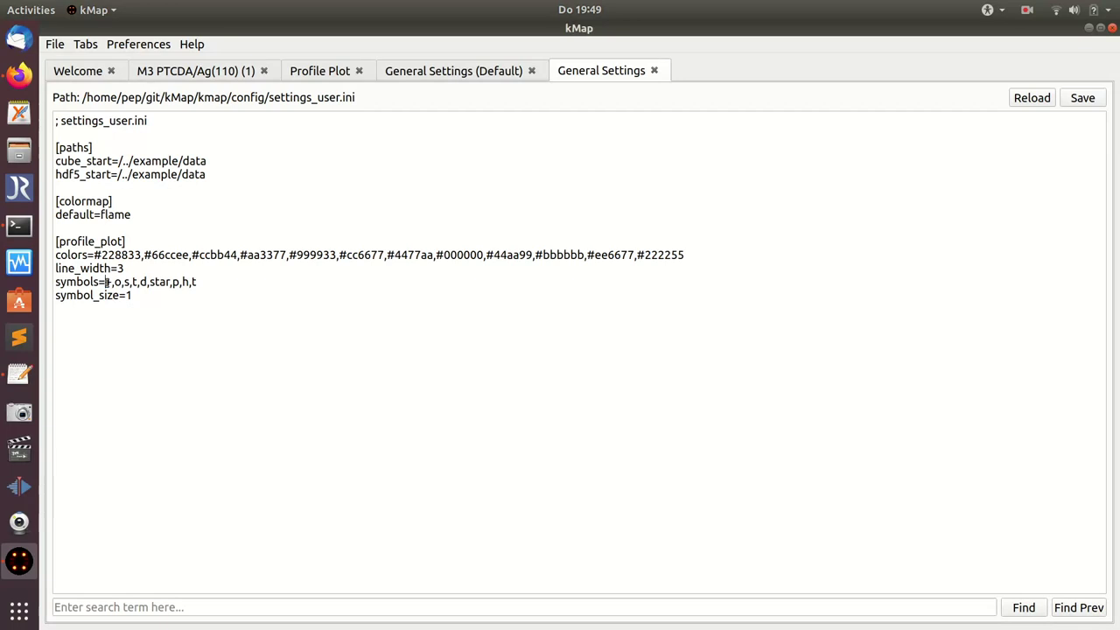
{"action": "type", "text": "x"}
{"action": "double_click", "coordinate": [129, 295]}
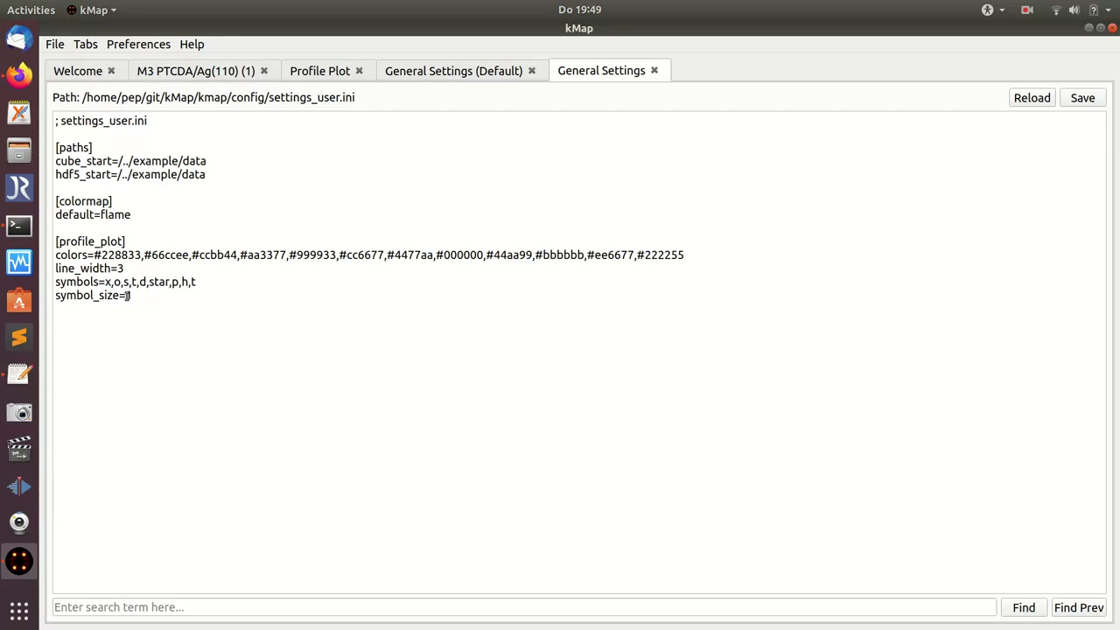
{"action": "type", "text": "2"}
Step: Change the first profile_plot colour to #ff0000 and save settings_user.ini
{"action": "left_click_drag", "start_coordinate": [101, 254], "coordinate": [115, 255]}
{"action": "type", "text": "ff"}
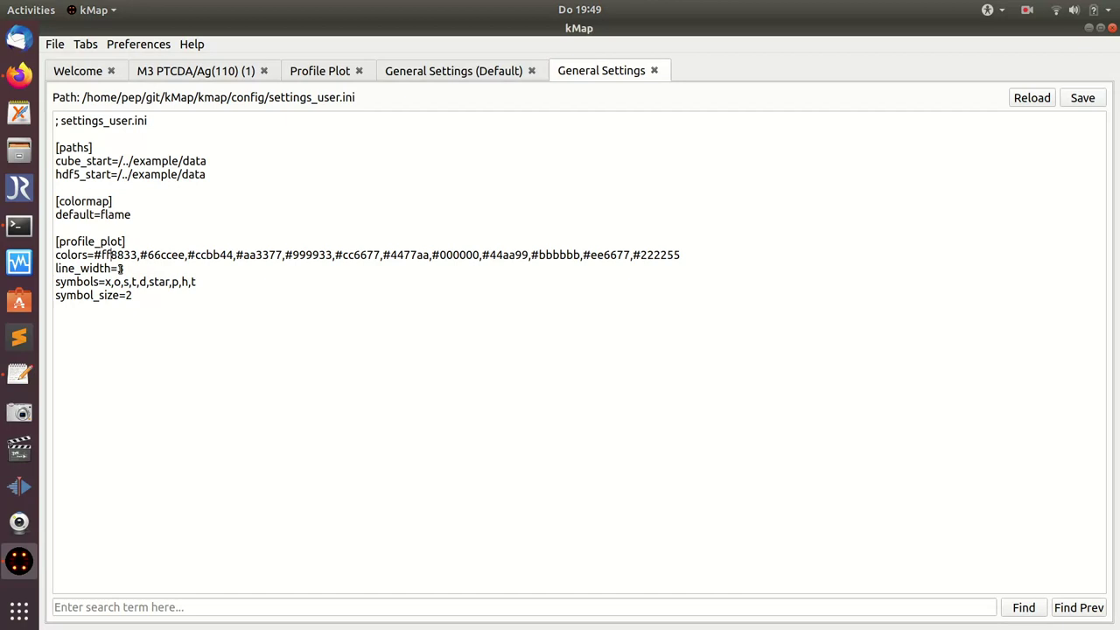
{"action": "key", "text": "shift+Right"}
{"action": "key", "text": "shift+Right"}
{"action": "type", "text": "00"}
{"action": "key", "text": "shift+Right"}
{"action": "key", "text": "shift+Right"}
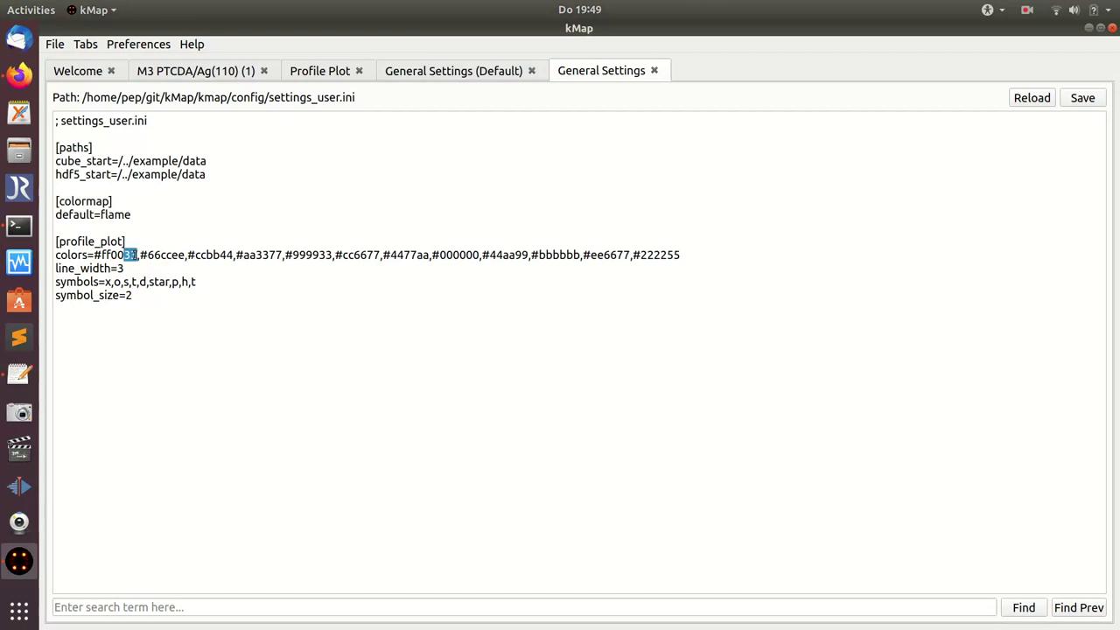
{"action": "type", "text": "00"}
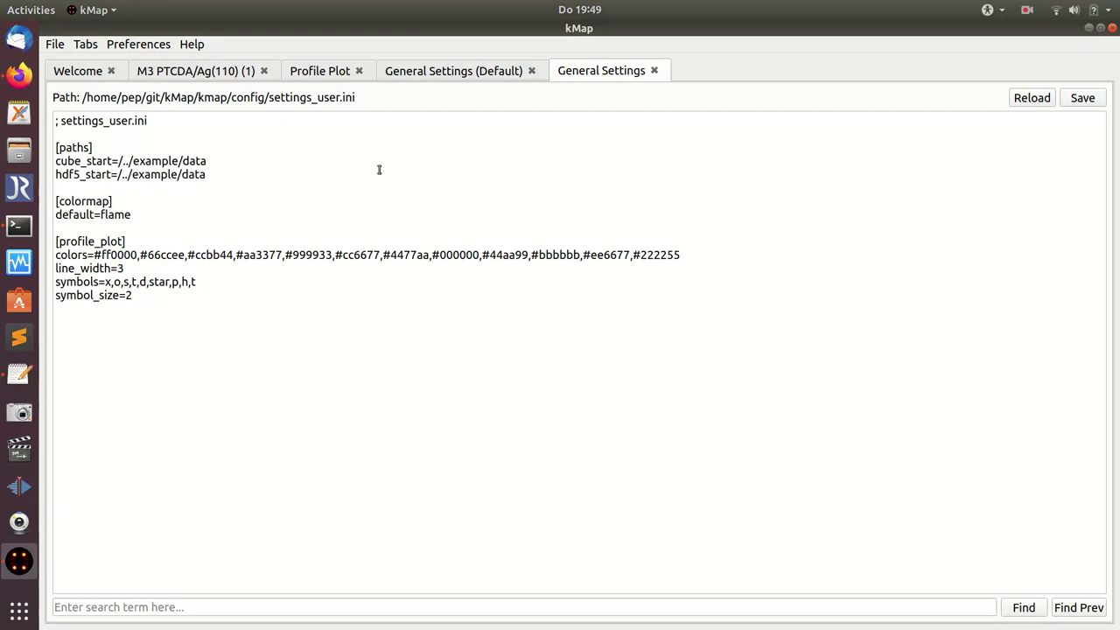
{"action": "left_click", "coordinate": [1083, 101]}
Step: Reload the settings and refresh the Profile Plot so the vertical profile draws red with x markers
{"action": "left_click", "coordinate": [142, 45]}
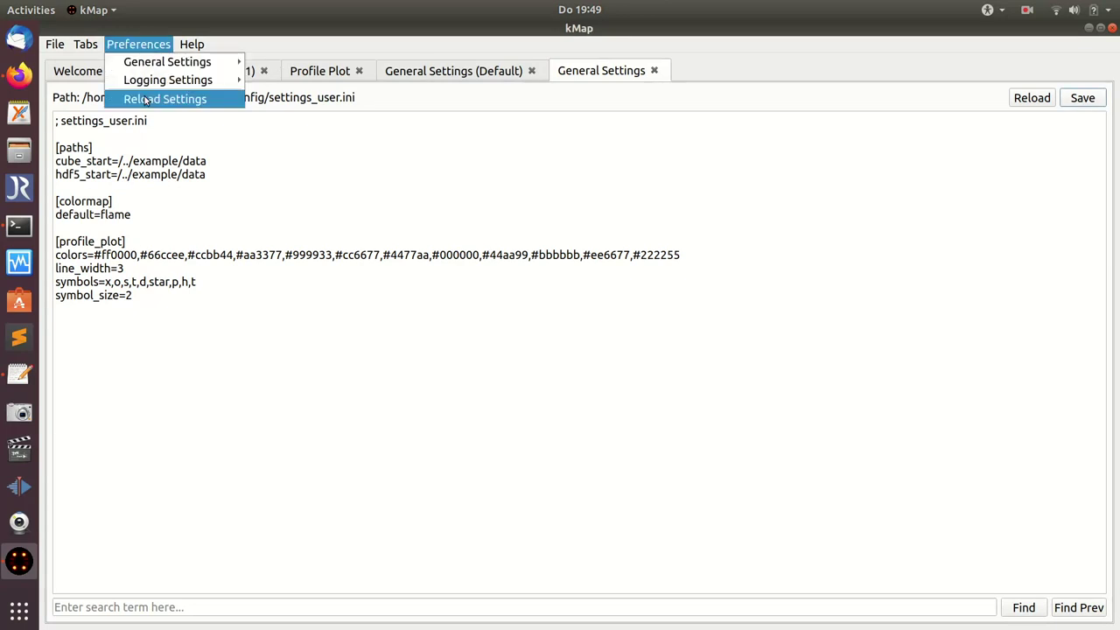
{"action": "left_click", "coordinate": [150, 100]}
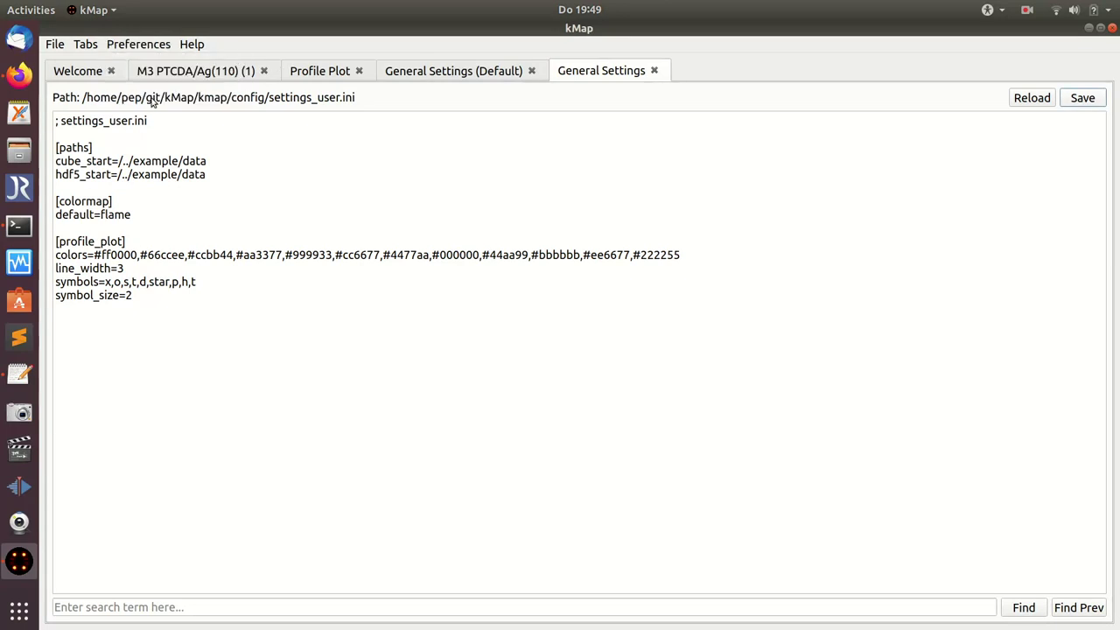
{"action": "left_click", "coordinate": [307, 75]}
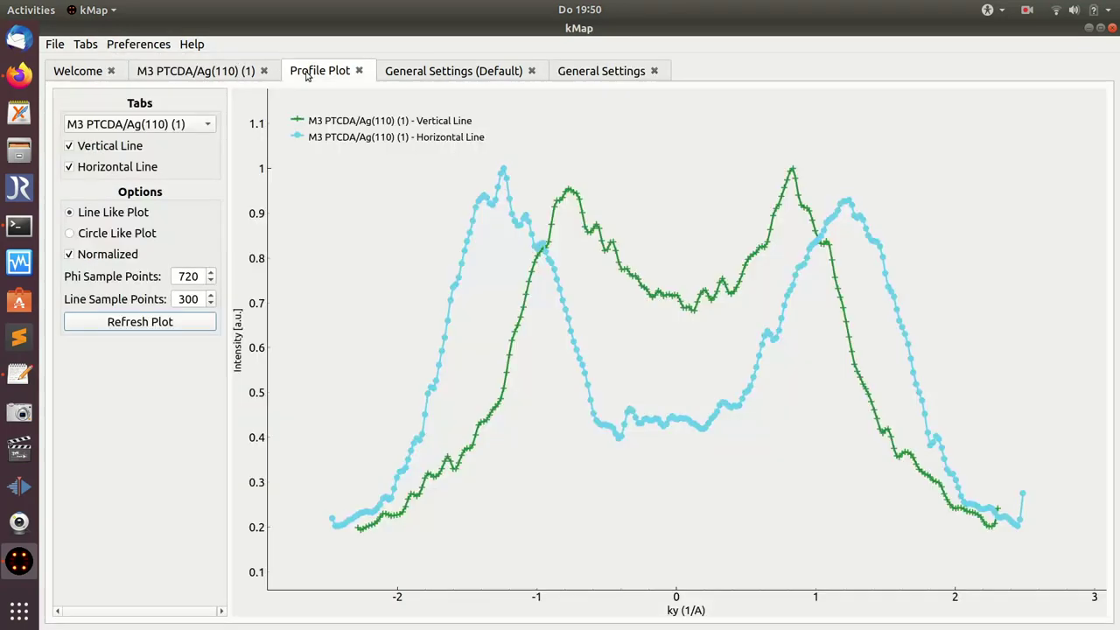
{"action": "left_click", "coordinate": [147, 328]}
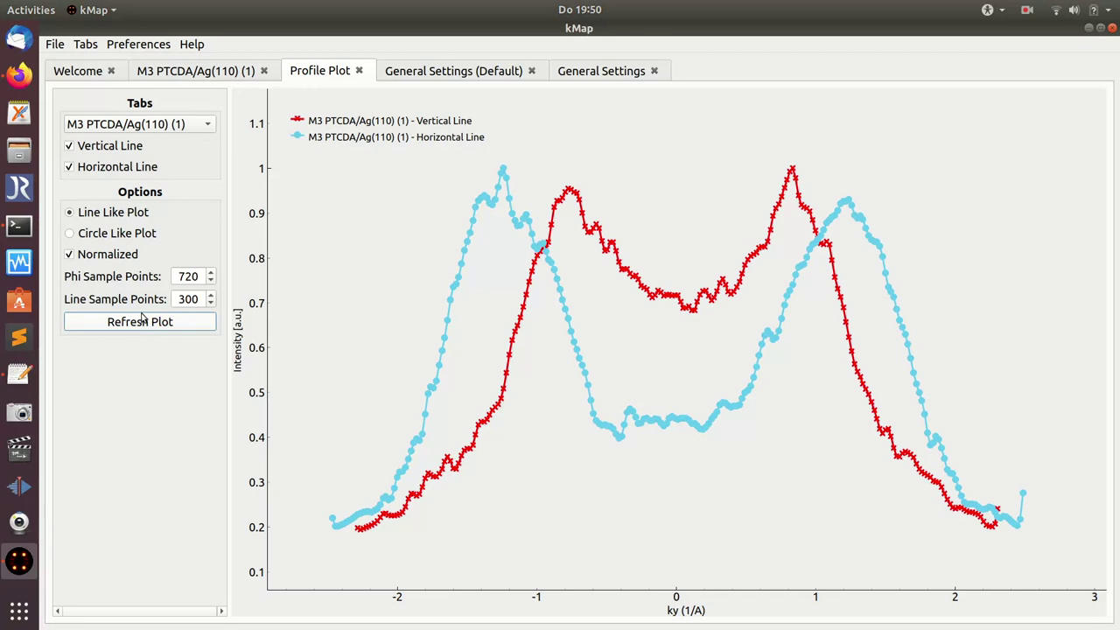
{"action": "left_click", "coordinate": [578, 77]}
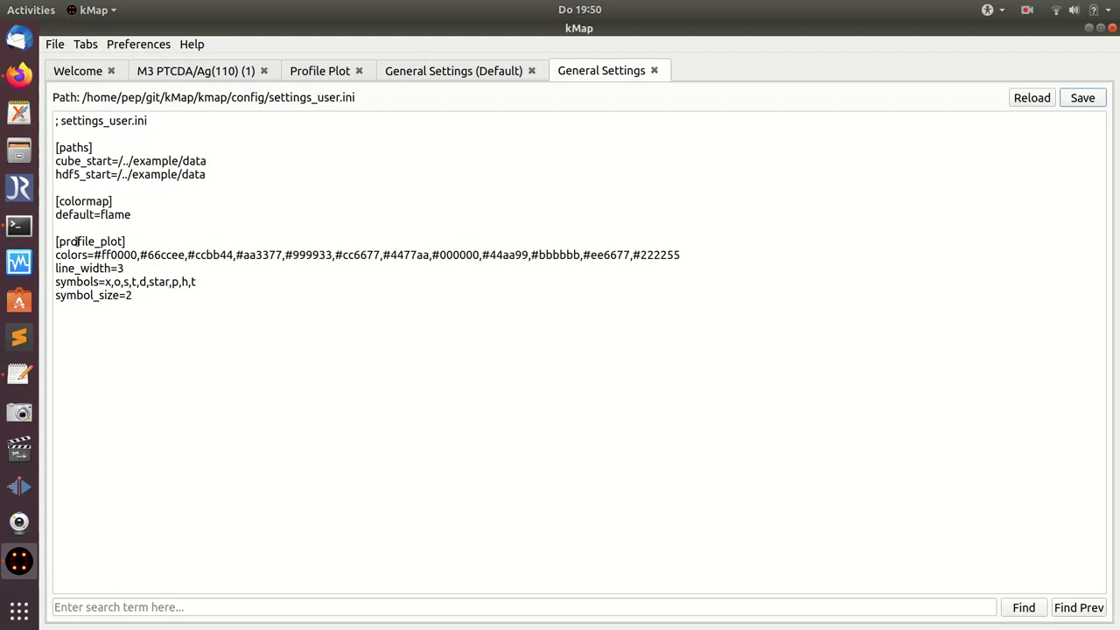
Step: Inspect the [orbital] section of settings_default.ini, highlighting dk3D 0.12 and E_kin_max 150
{"action": "left_click", "coordinate": [437, 74]}
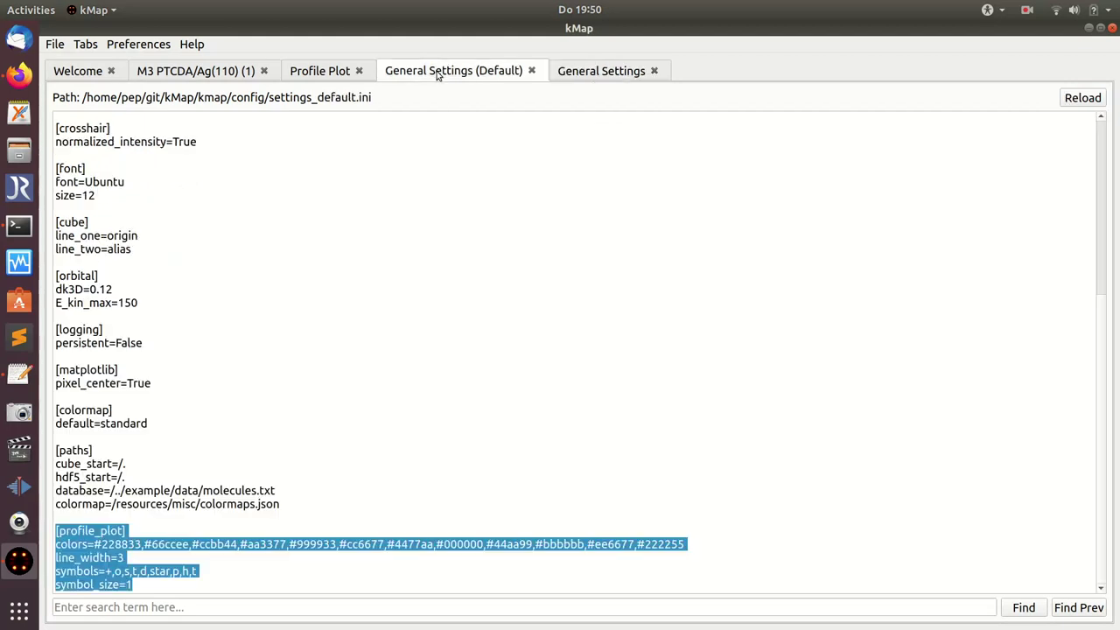
{"action": "left_click", "coordinate": [251, 356]}
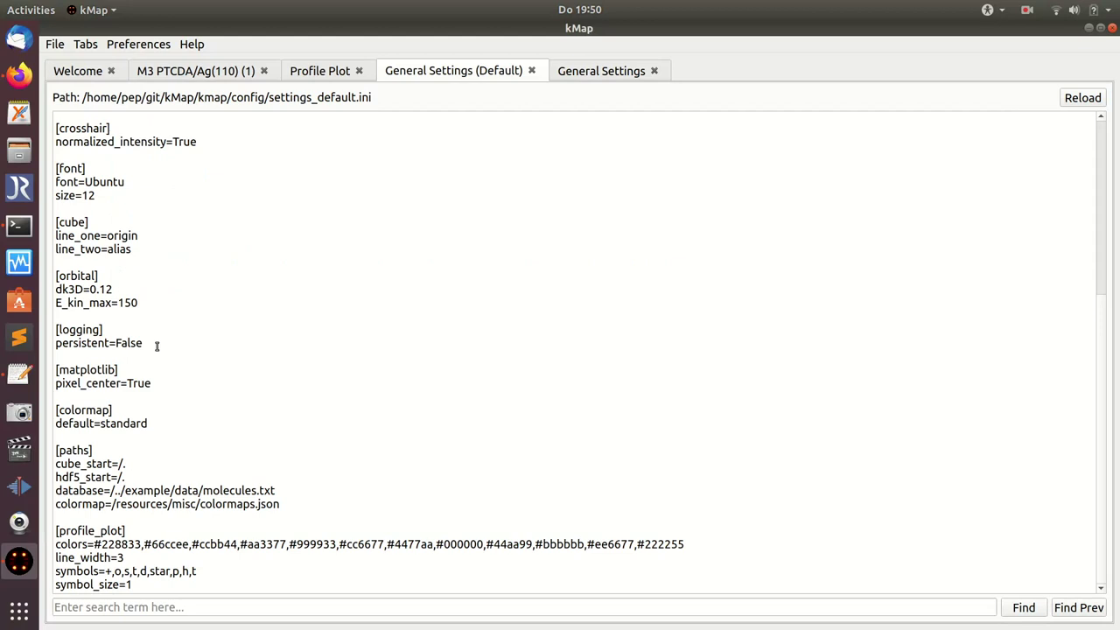
{"action": "left_click_drag", "start_coordinate": [55, 279], "coordinate": [147, 302]}
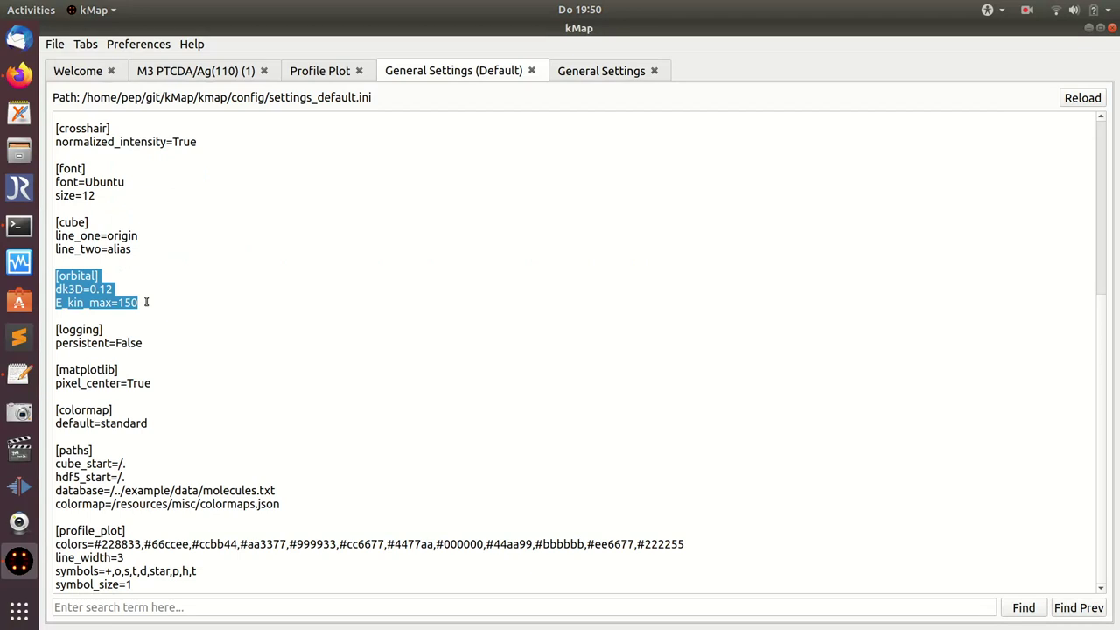
{"action": "left_click", "coordinate": [144, 305]}
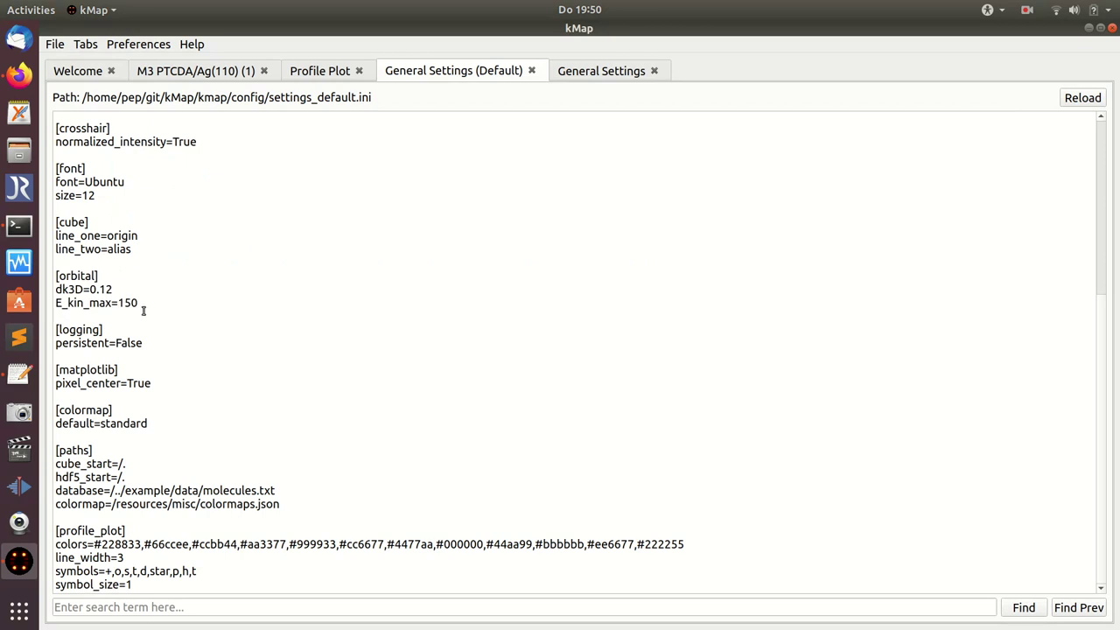
{"action": "left_click_drag", "start_coordinate": [146, 303], "coordinate": [119, 302]}
{"action": "left_click_drag", "start_coordinate": [90, 289], "coordinate": [112, 290]}
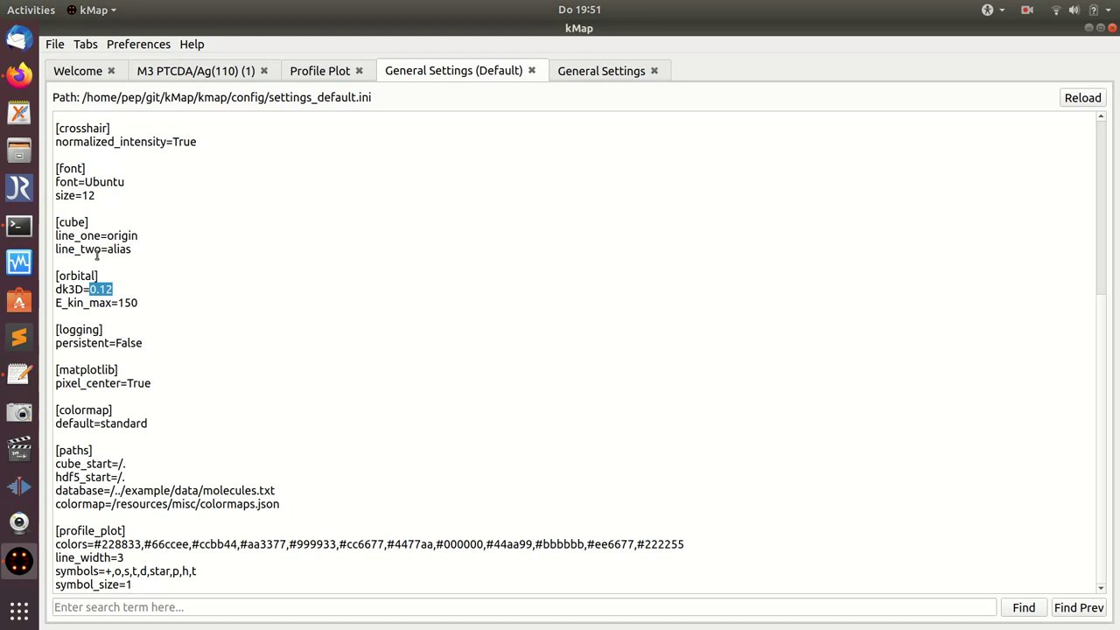
{"action": "left_click", "coordinate": [151, 298]}
{"action": "scroll", "coordinate": [185, 381], "scroll_direction": "up", "scroll_amount": 6}
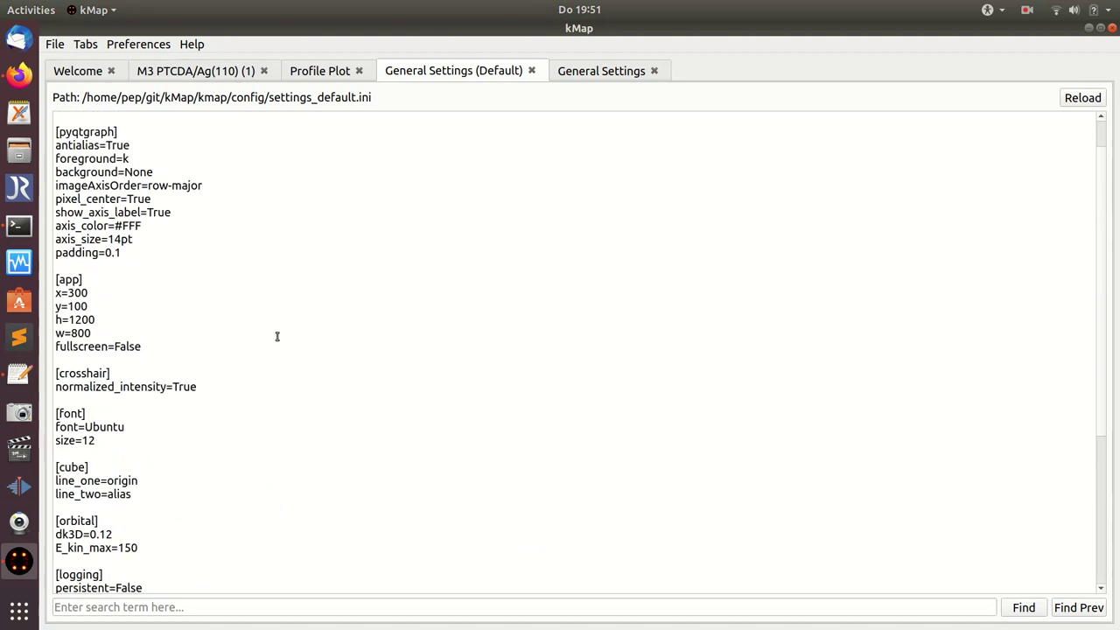
{"action": "scroll", "coordinate": [277, 336], "scroll_direction": "down", "scroll_amount": 1}
{"action": "scroll", "coordinate": [276, 336], "scroll_direction": "down", "scroll_amount": 5}
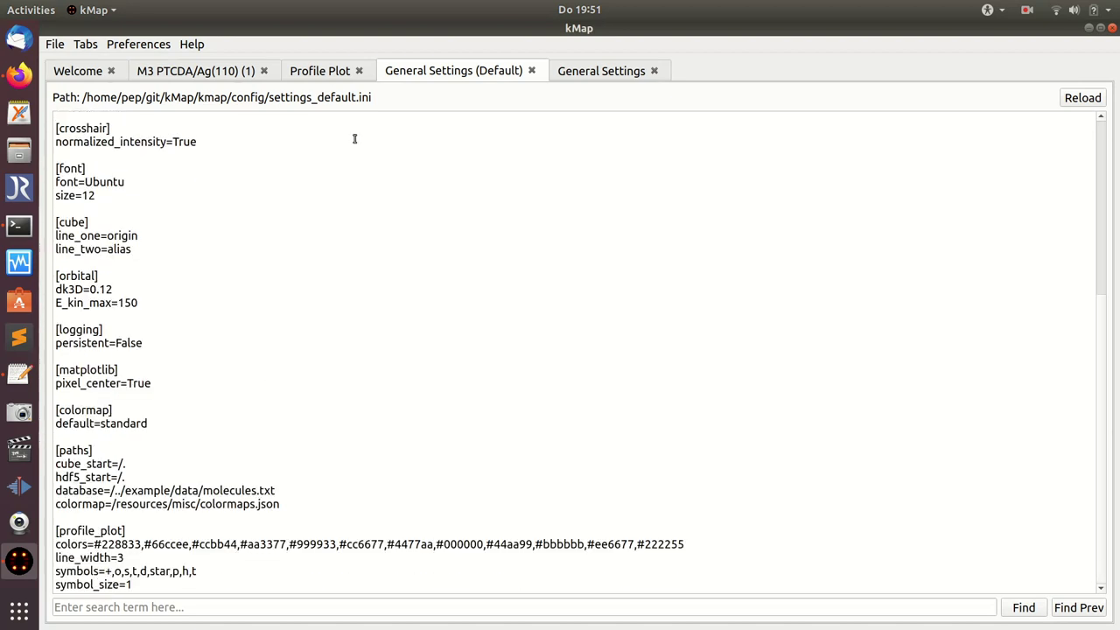
Step: Switch to the M3 PTCDA/Ag(110) (1) map and apply the blueAndRed colormap
{"action": "left_click", "coordinate": [186, 71]}
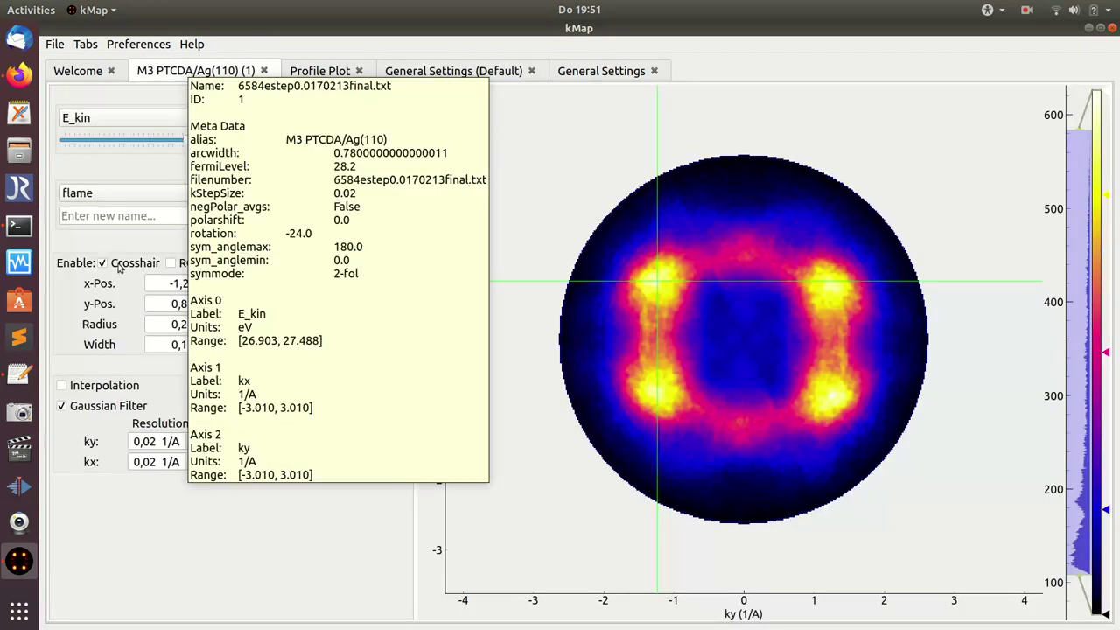
{"action": "left_click", "coordinate": [256, 194]}
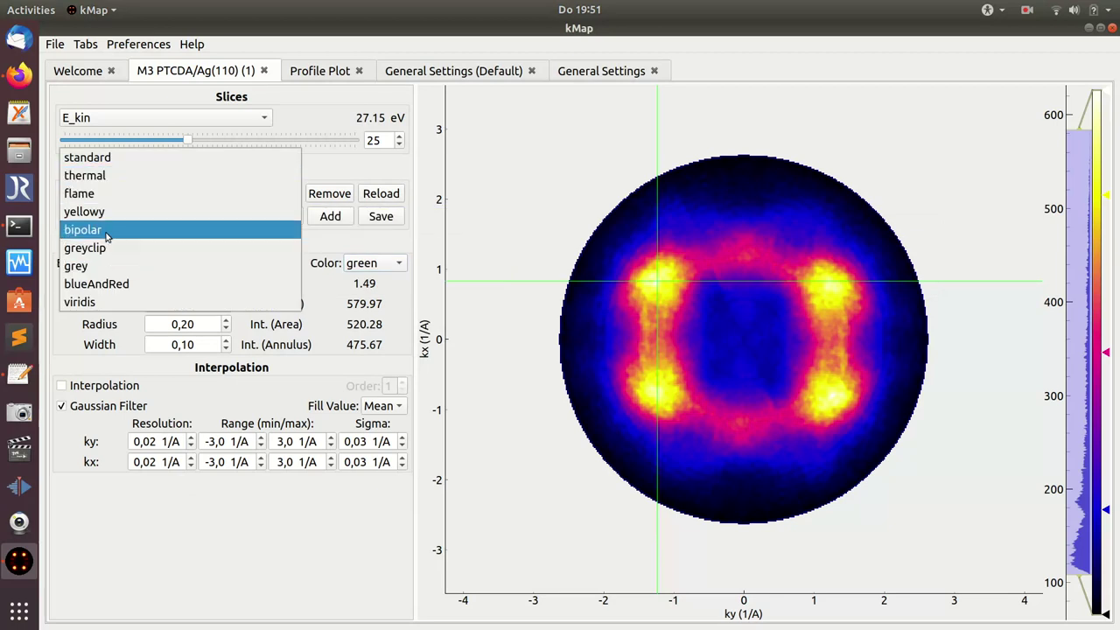
{"action": "left_click", "coordinate": [105, 283]}
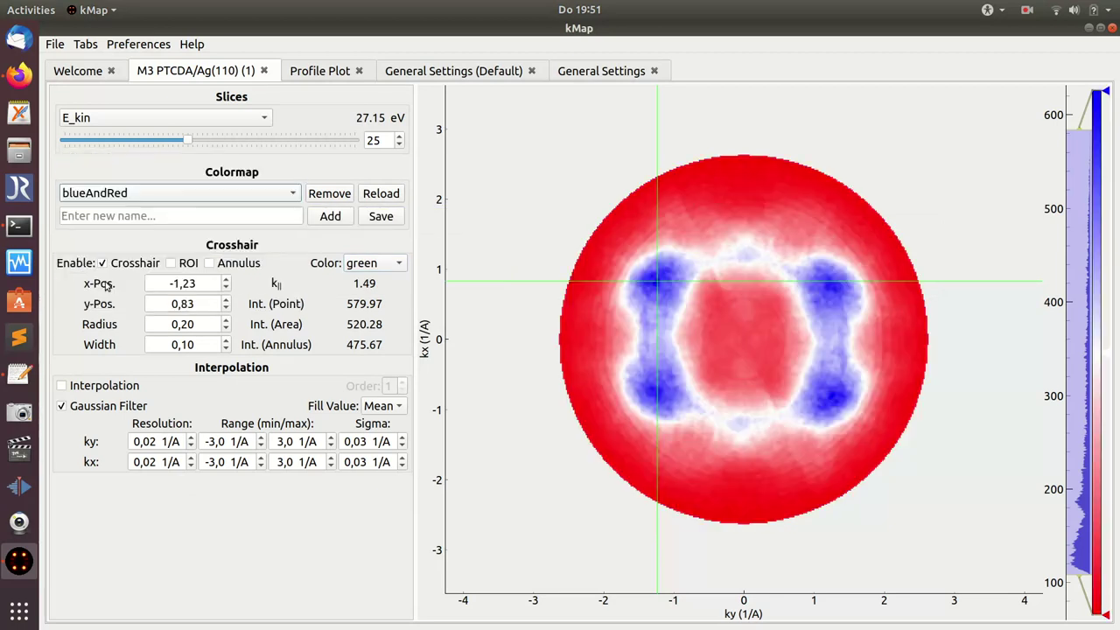
Step: Recolour the gradient ends and middle: yellow high end, blue low end, black middle
{"action": "double_click", "coordinate": [1106, 93]}
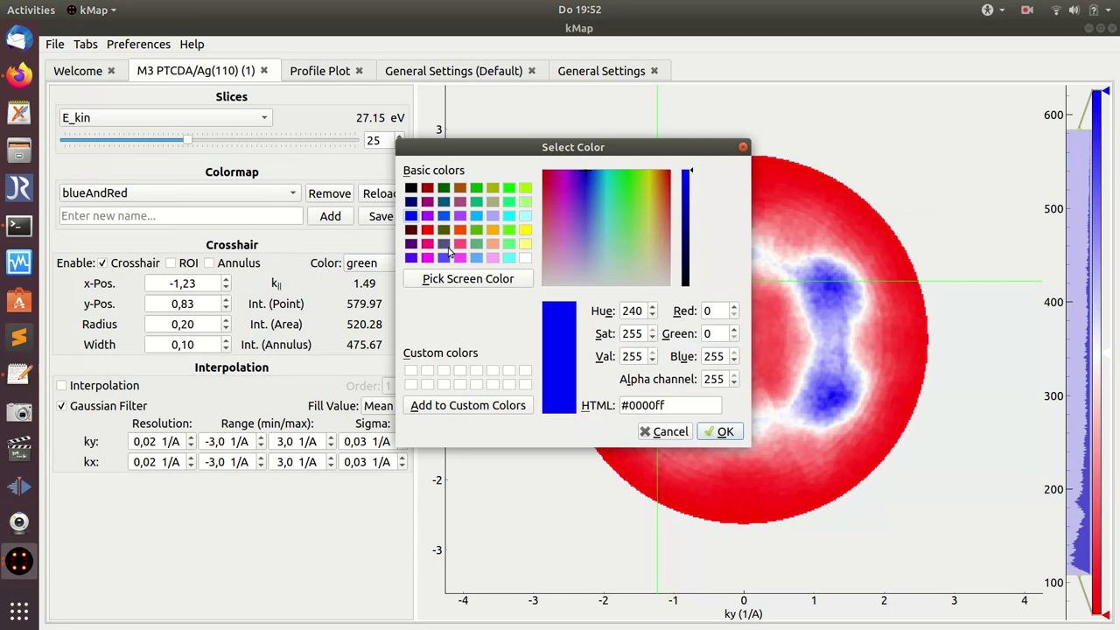
{"action": "left_click", "coordinate": [525, 229]}
{"action": "left_click", "coordinate": [725, 431]}
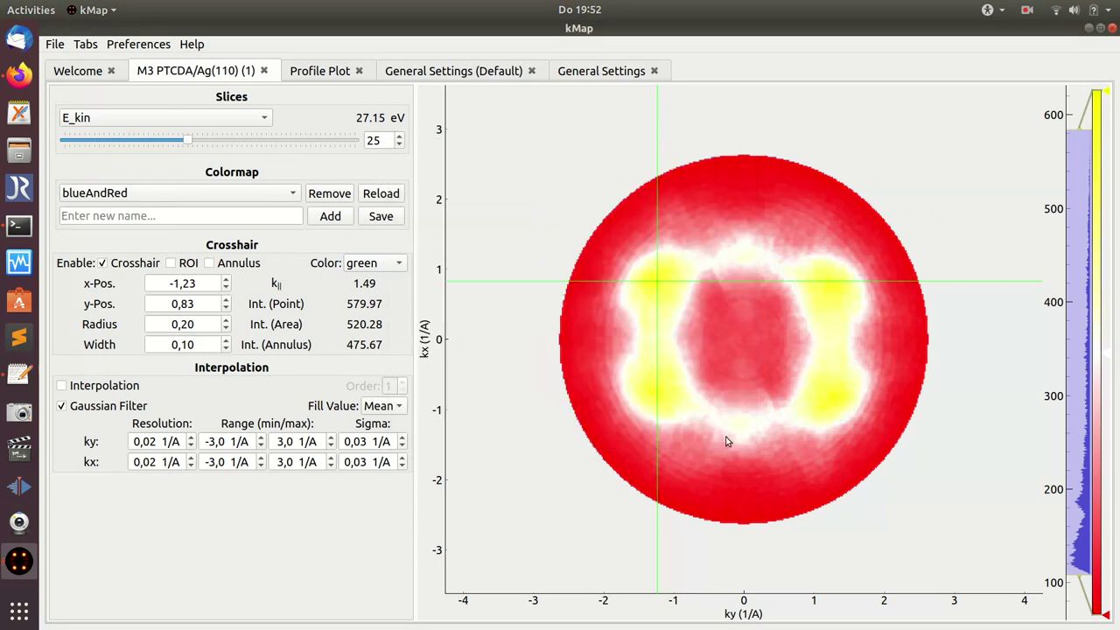
{"action": "left_click", "coordinate": [1107, 616]}
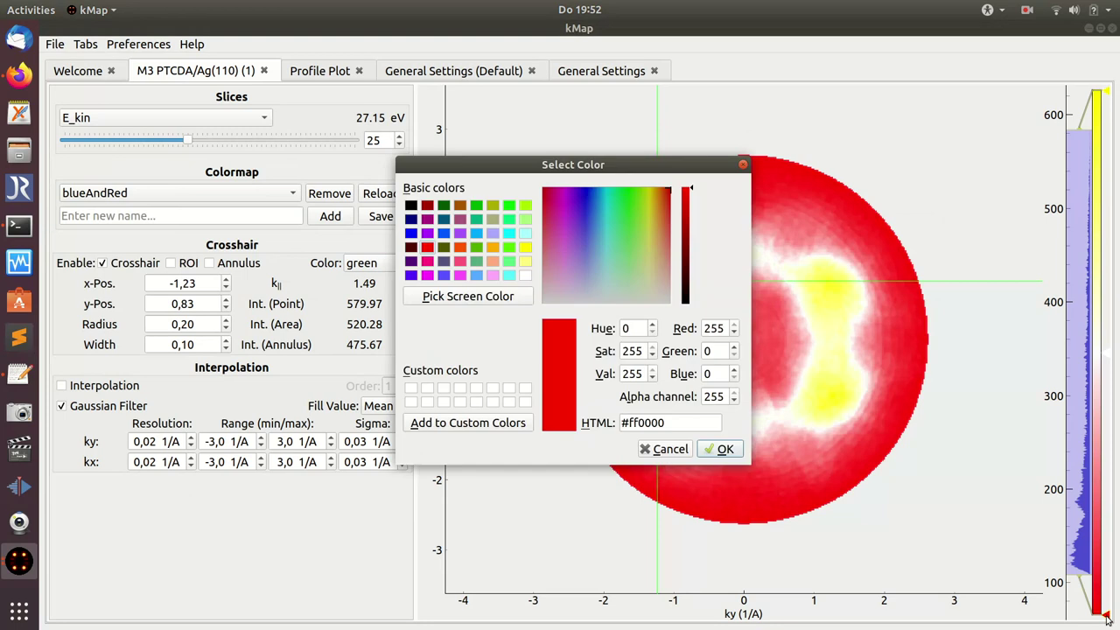
{"action": "left_click", "coordinate": [413, 233]}
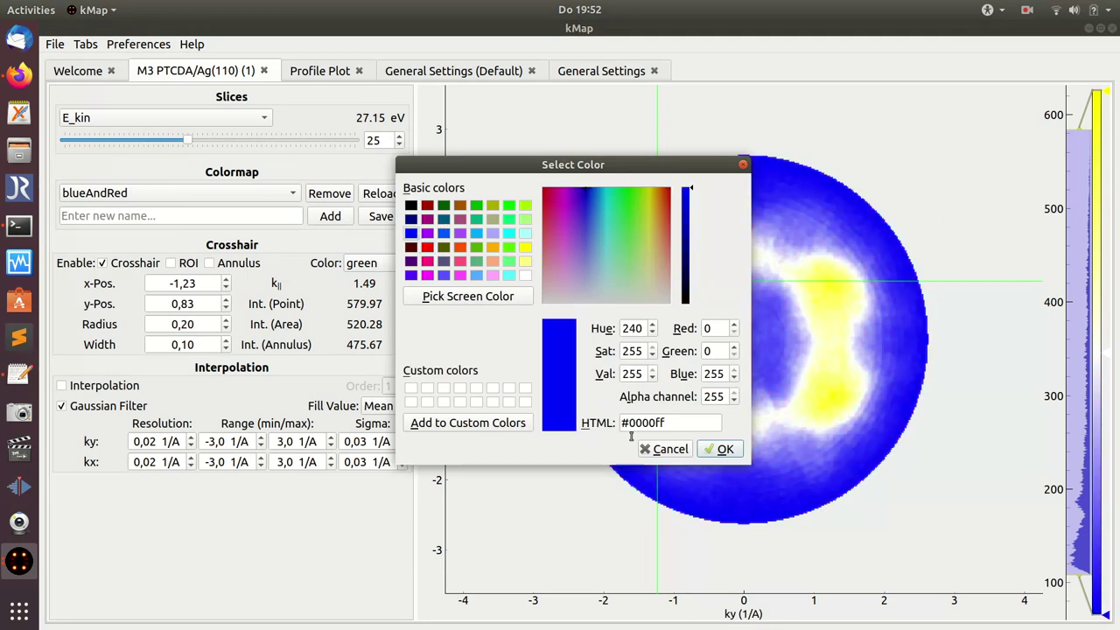
{"action": "left_click", "coordinate": [716, 449]}
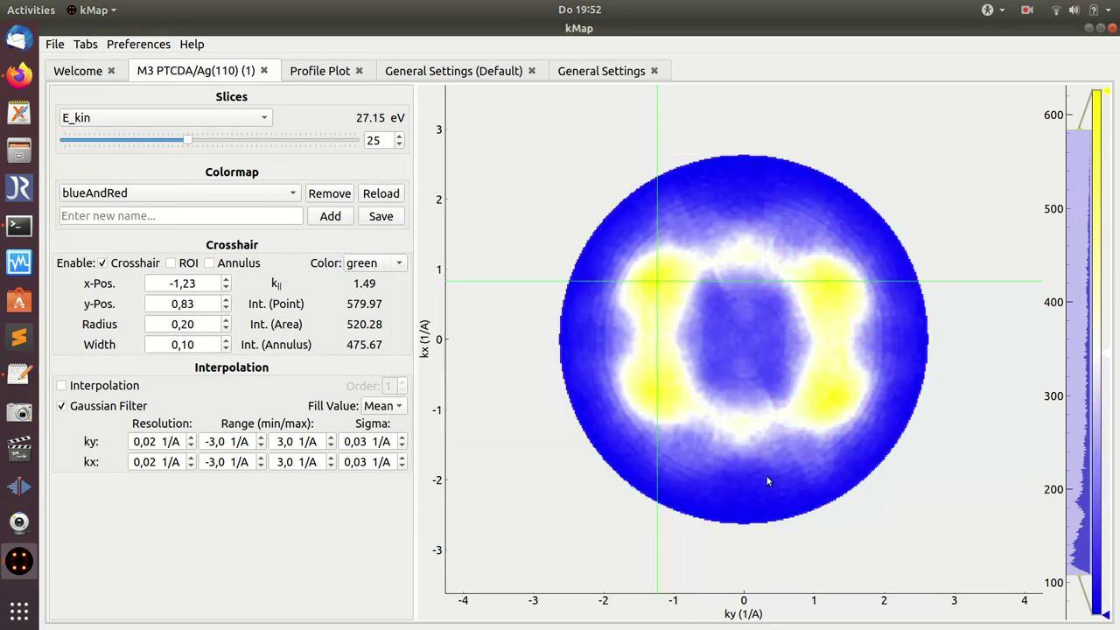
{"action": "left_click", "coordinate": [1107, 355]}
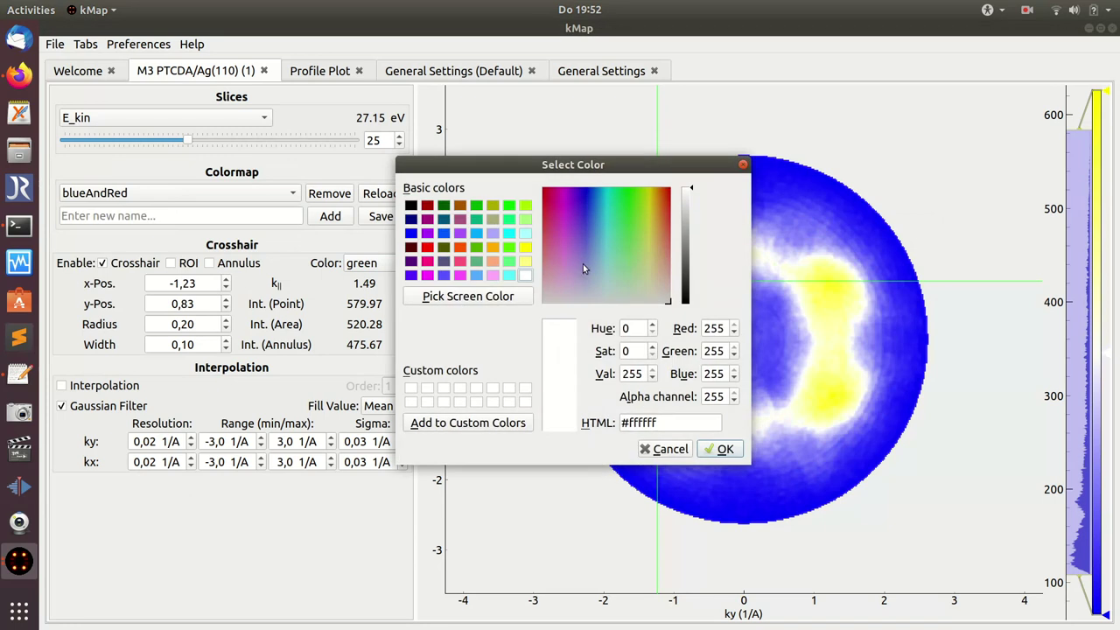
{"action": "left_click", "coordinate": [410, 204]}
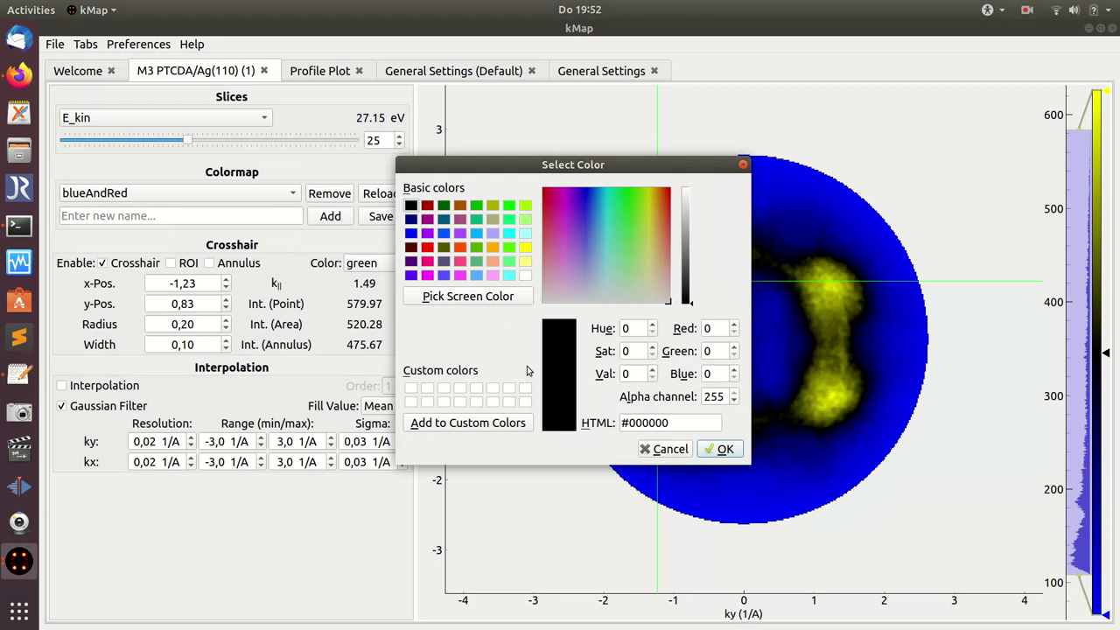
{"action": "left_click", "coordinate": [716, 448]}
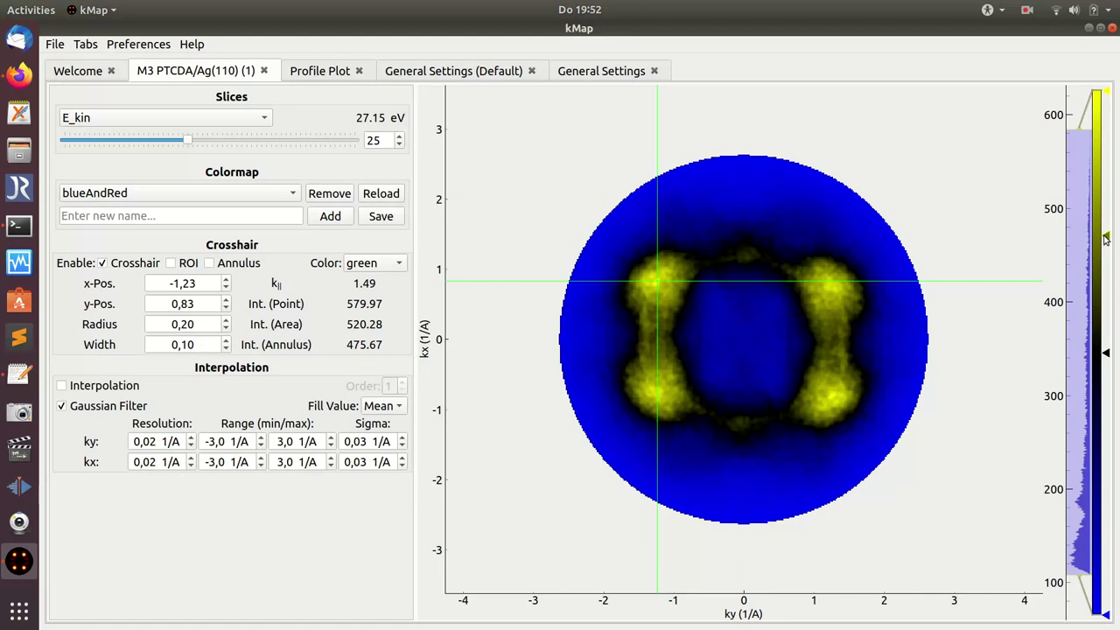
Step: Add an orange colour stop near the top of the colorbar gradient
{"action": "left_click", "coordinate": [1105, 236]}
{"action": "double_click", "coordinate": [1107, 236]}
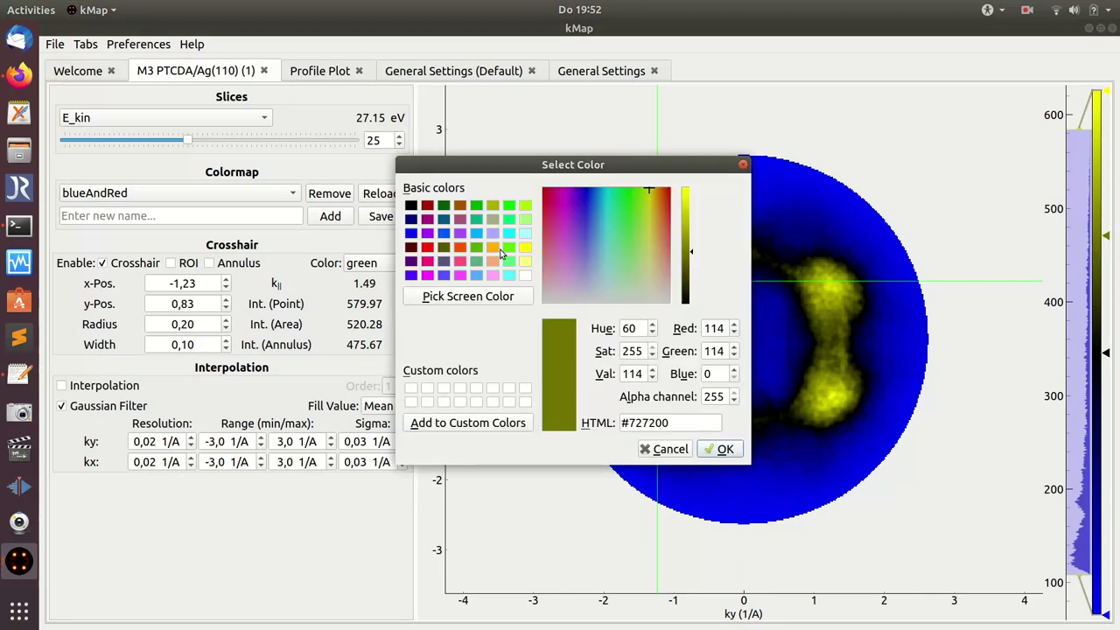
{"action": "left_click", "coordinate": [499, 253]}
{"action": "left_click", "coordinate": [718, 450]}
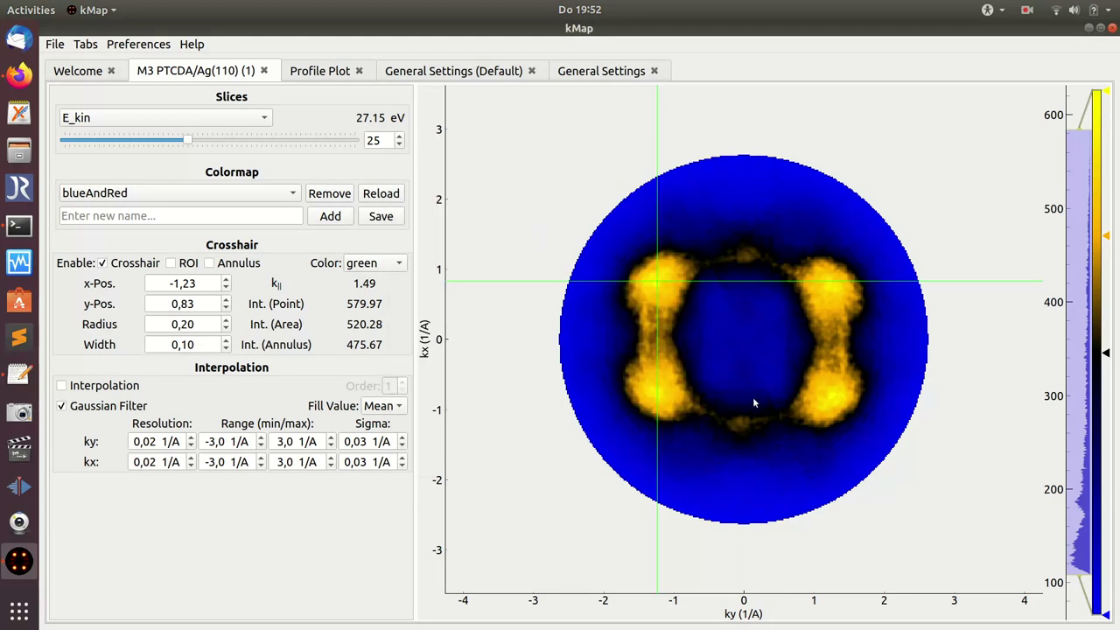
{"action": "left_click", "coordinate": [157, 216]}
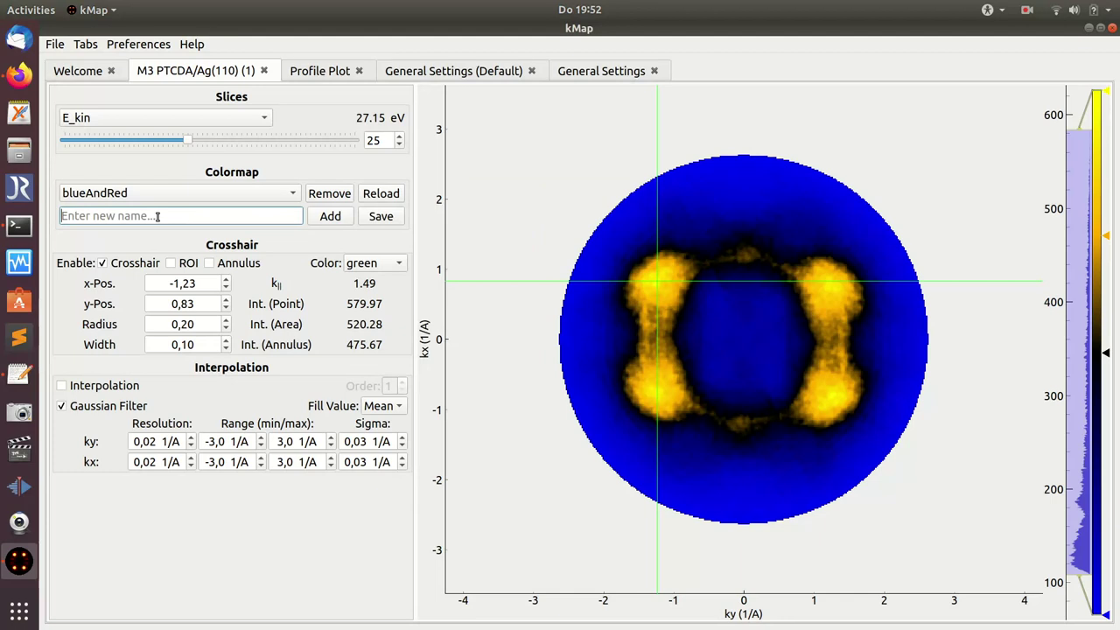
Step: Name the gradient 'myowncolormap', add and save it, and check it appears in the colormap list
{"action": "type", "text": "myowncolormap"}
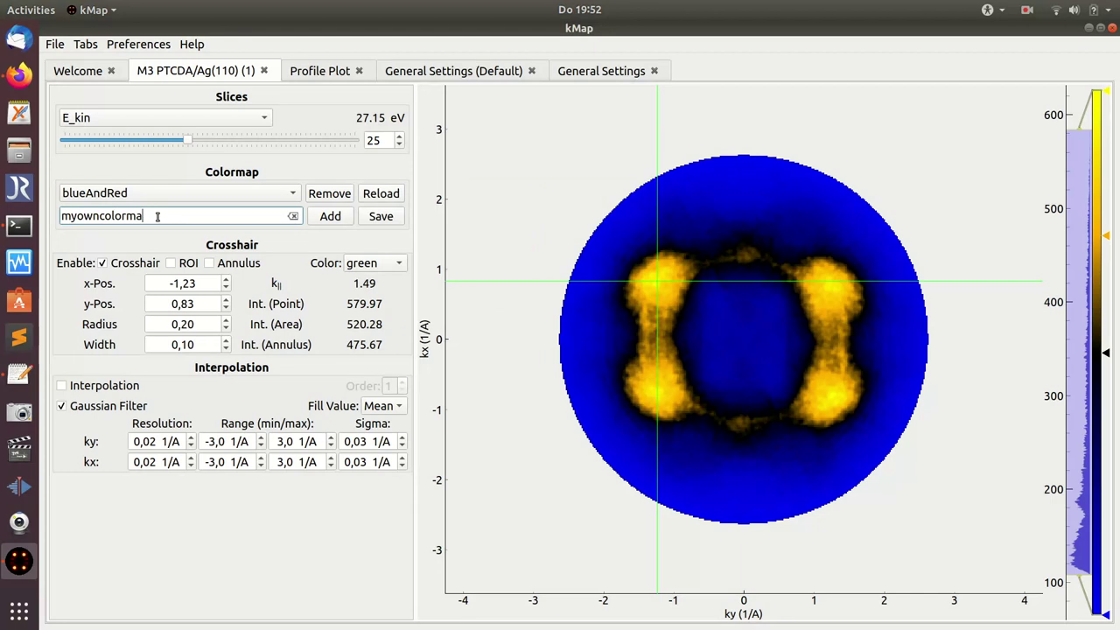
{"action": "left_click", "coordinate": [331, 218]}
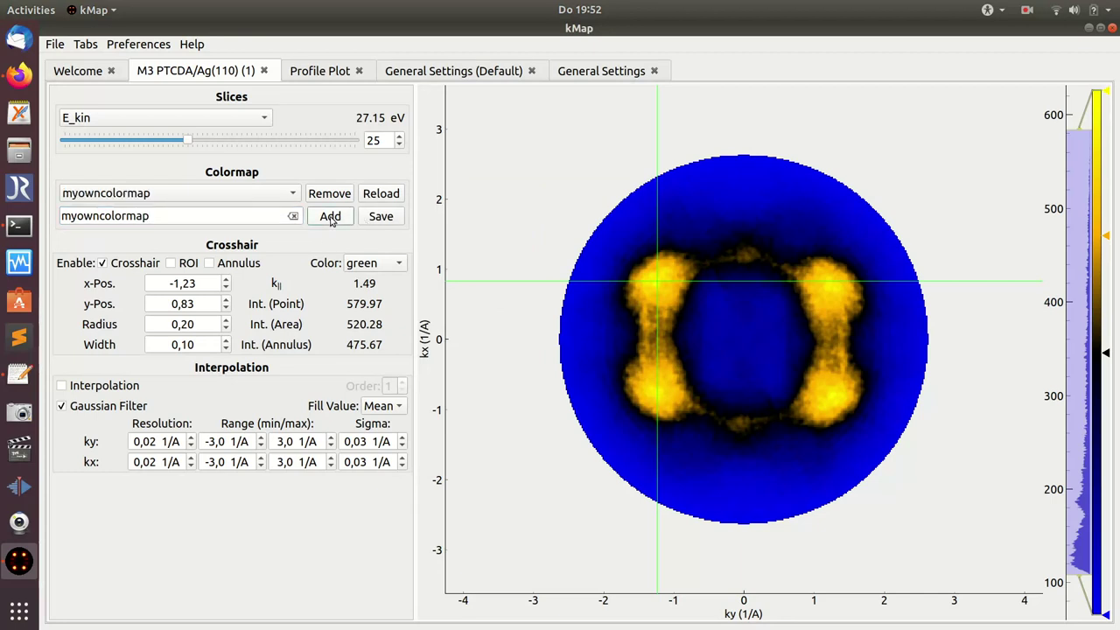
{"action": "left_click", "coordinate": [379, 221]}
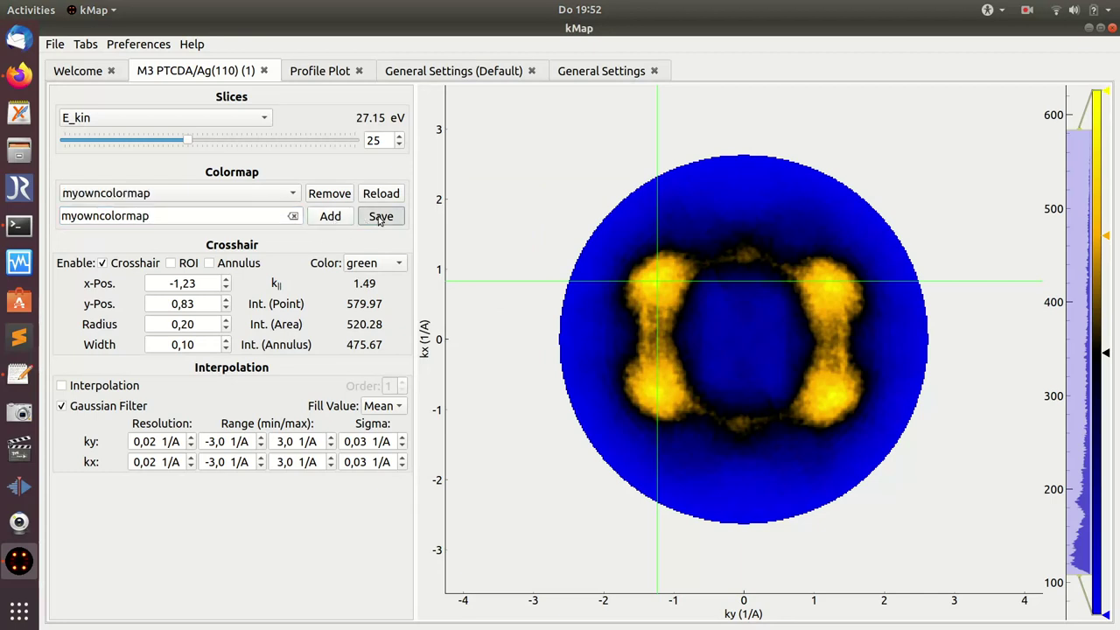
{"action": "left_click", "coordinate": [281, 194]}
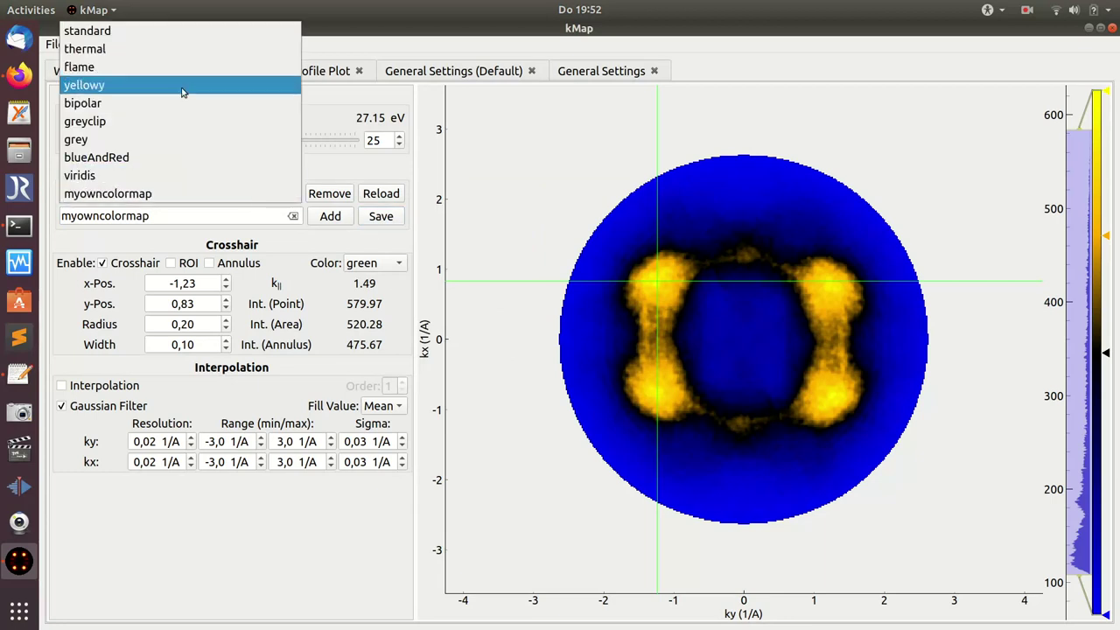
{"action": "left_click", "coordinate": [263, 247]}
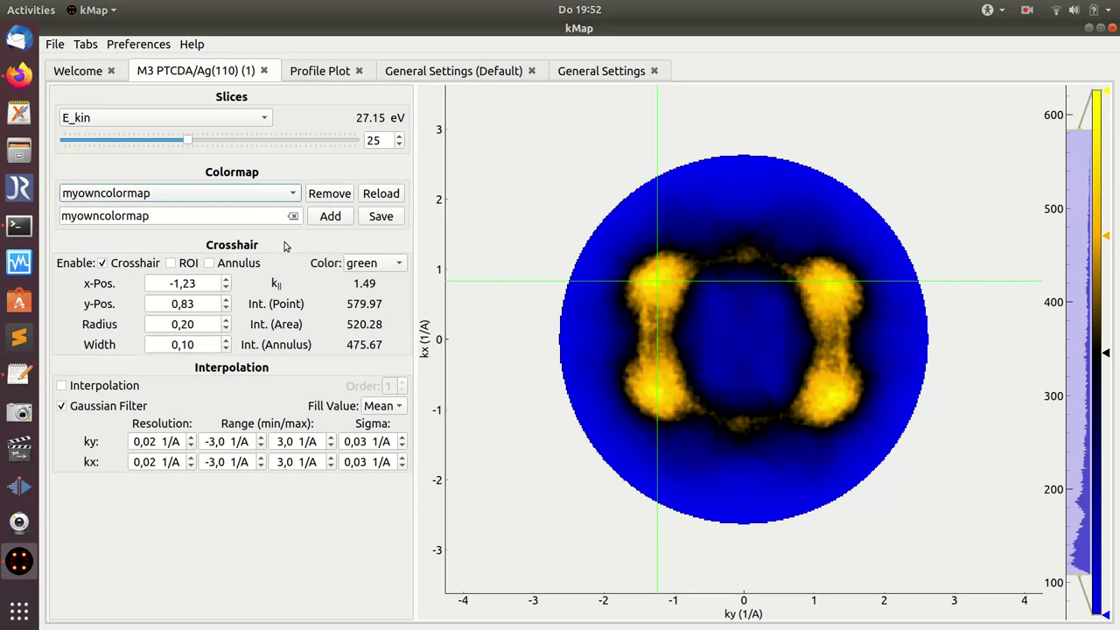
Step: Quit kMap and relaunch it with 'make run' from the ~/git/kMap terminal
{"action": "left_click", "coordinate": [1112, 28]}
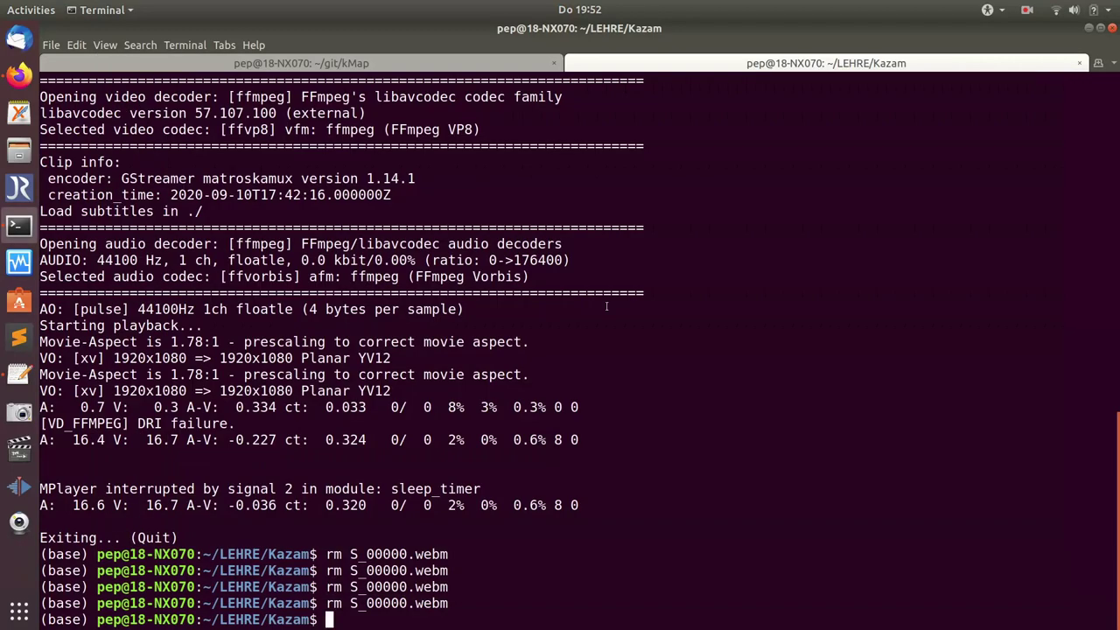
{"action": "left_click", "coordinate": [374, 61]}
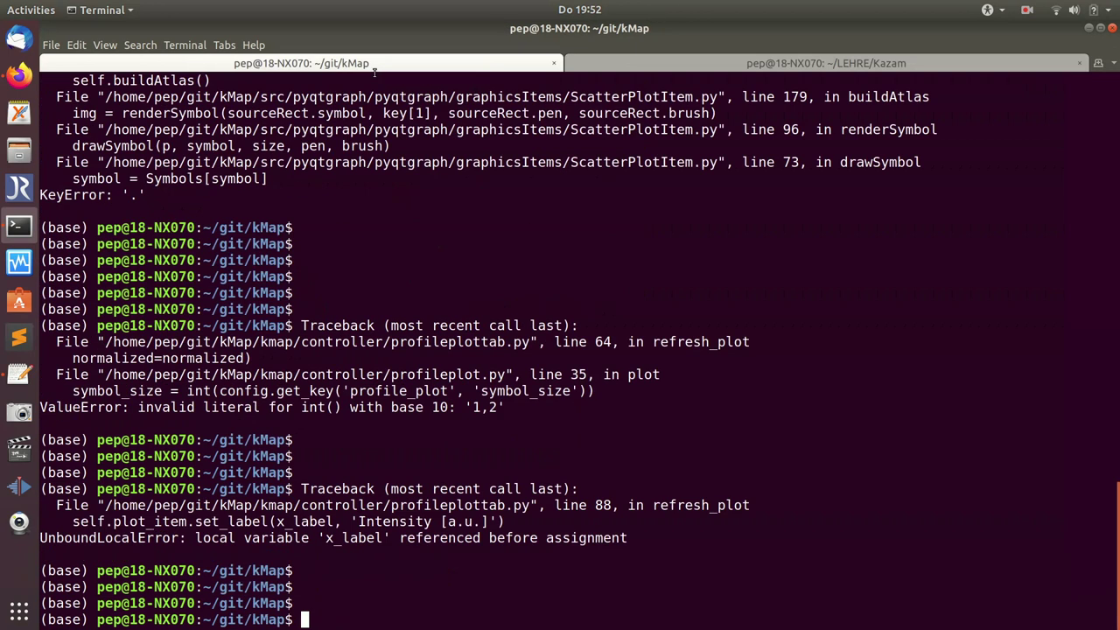
{"action": "type", "text": "make run"}
{"action": "key", "text": "Return"}
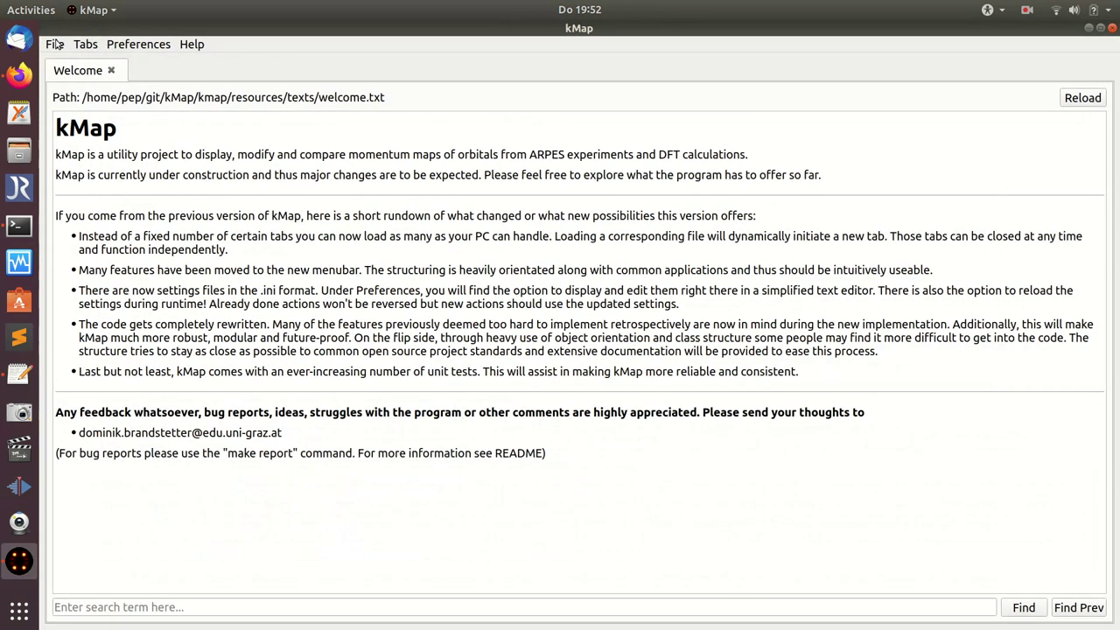
Step: Load the local sliced data file example5_6584.hdf5
{"action": "left_click", "coordinate": [56, 44]}
{"action": "mouse_move", "coordinate": [69, 63]}
{"action": "left_click", "coordinate": [242, 63]}
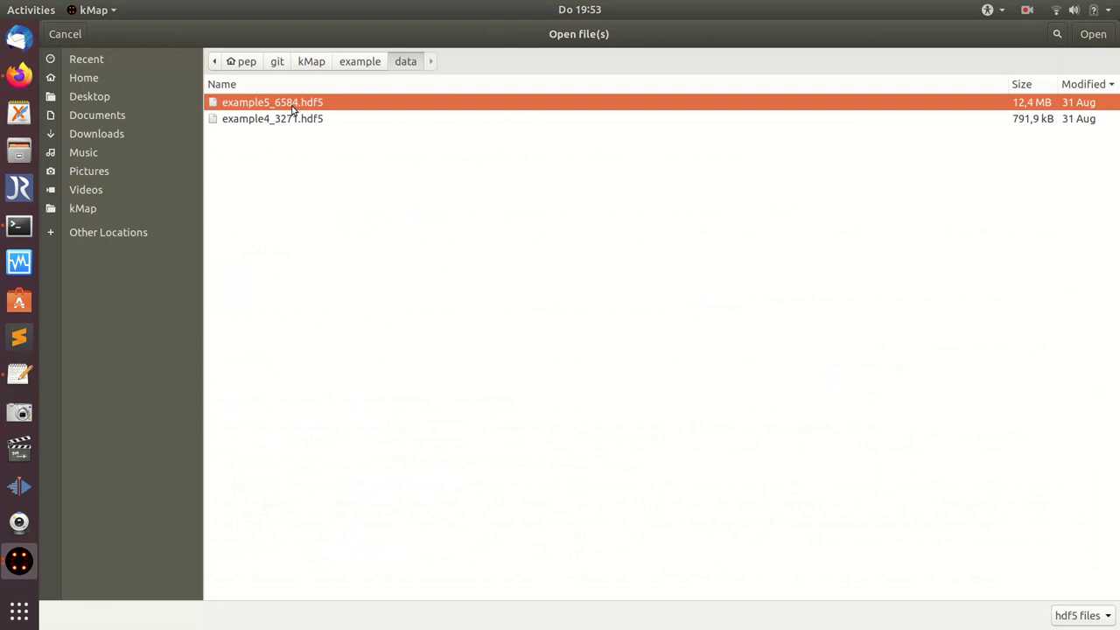
{"action": "double_click", "coordinate": [294, 109]}
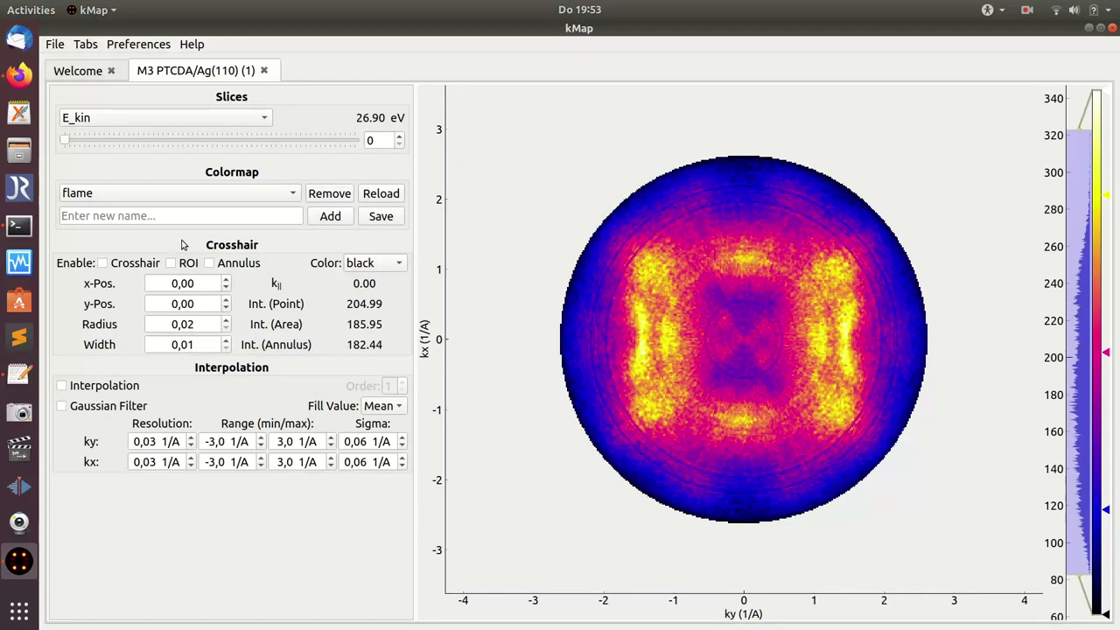
Step: Display the momentum map in myowncolormap and move to slice 35 (27.25 eV)
{"action": "left_click", "coordinate": [179, 201]}
{"action": "left_click", "coordinate": [164, 317]}
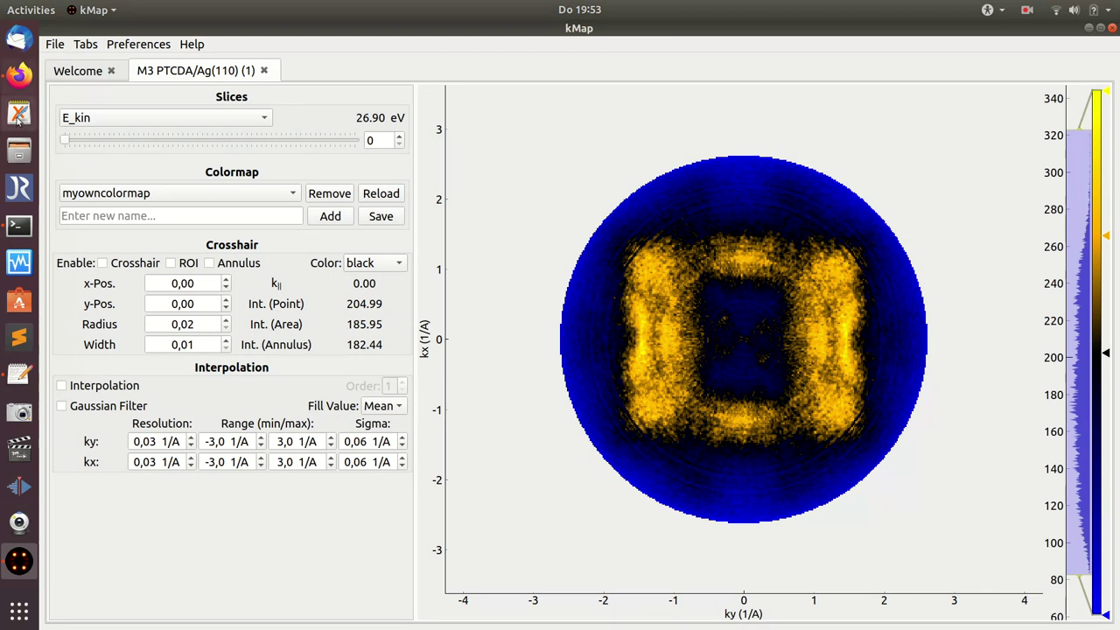
{"action": "left_click_drag", "start_coordinate": [65, 140], "coordinate": [235, 164]}
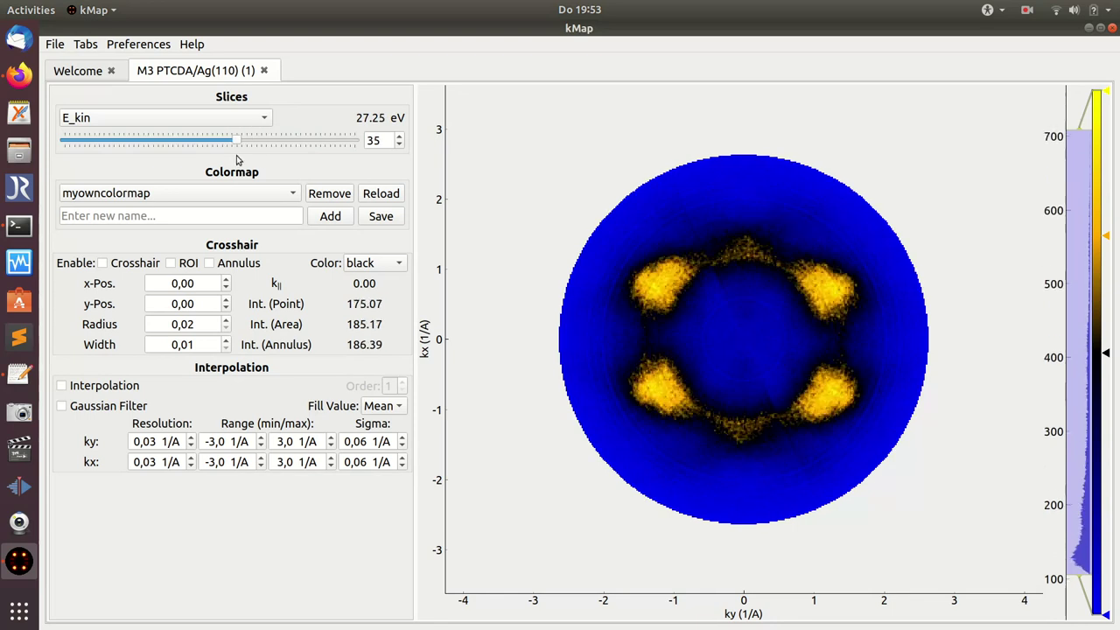
Step: Show settings_default.ini and select the colormap=/resources/misc/colormaps.json line under [paths]
{"action": "left_click", "coordinate": [158, 48]}
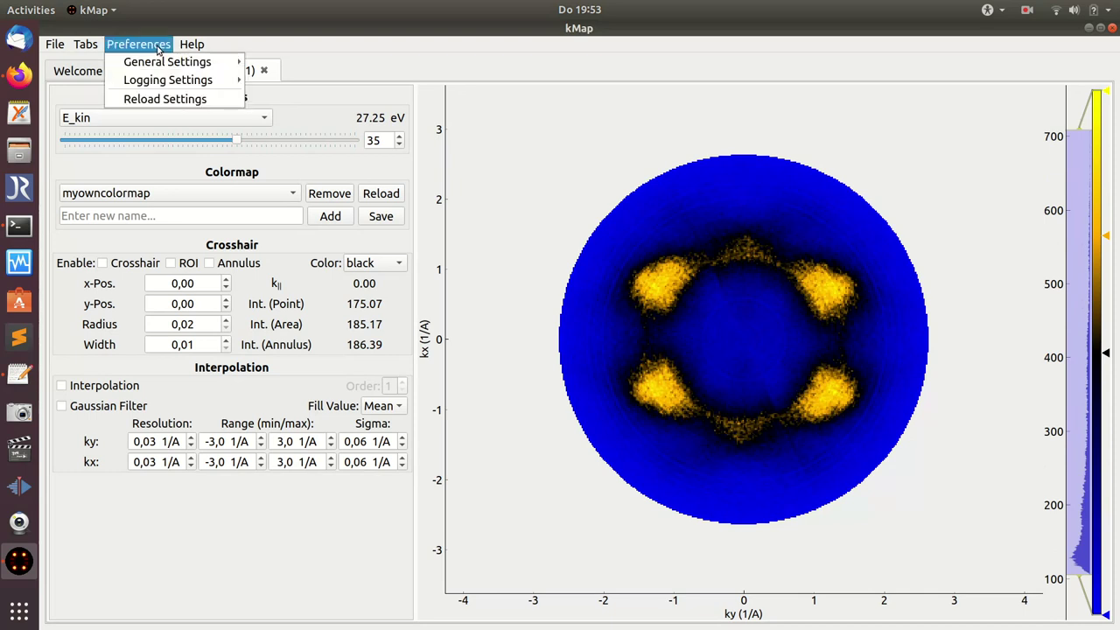
{"action": "mouse_move", "coordinate": [160, 64]}
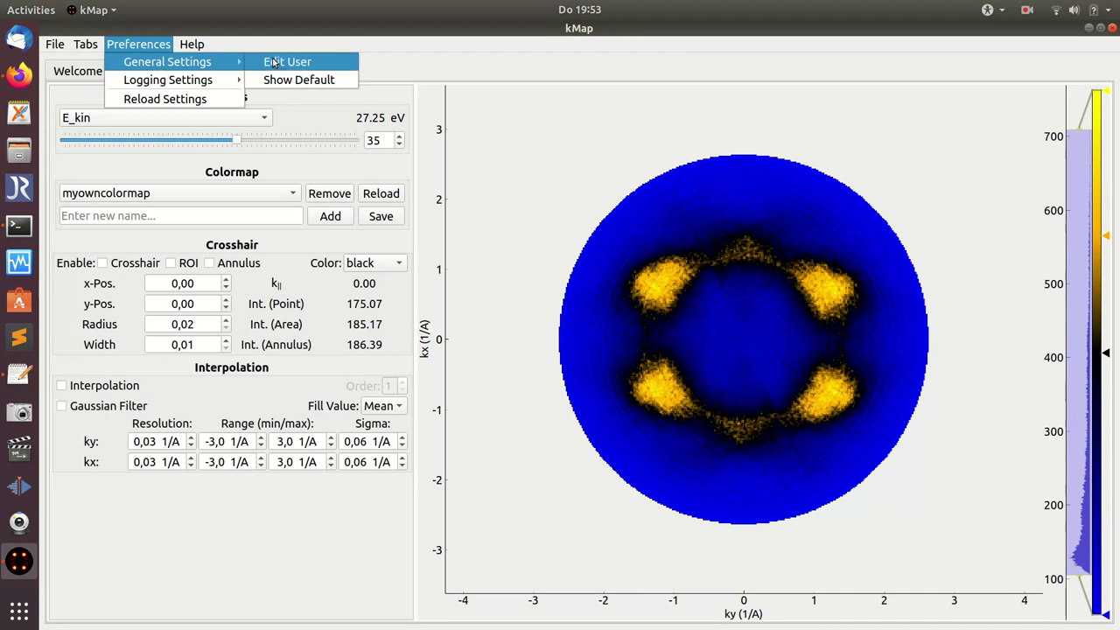
{"action": "left_click", "coordinate": [289, 82]}
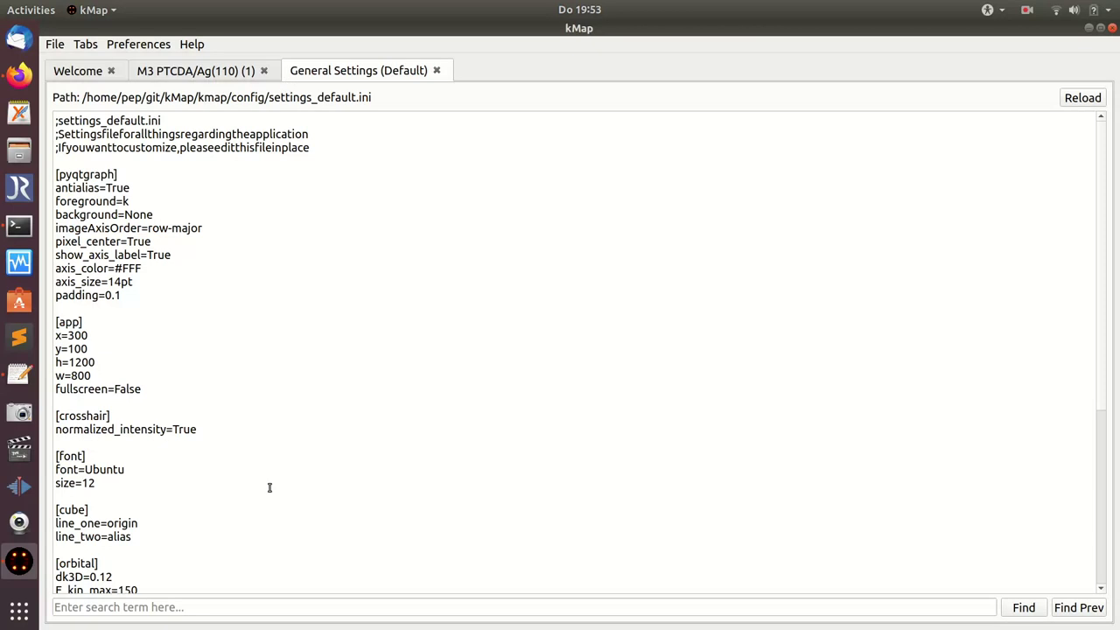
{"action": "scroll", "coordinate": [270, 487], "scroll_direction": "down", "scroll_amount": 5}
{"action": "scroll", "coordinate": [270, 490], "scroll_direction": "down", "scroll_amount": 2}
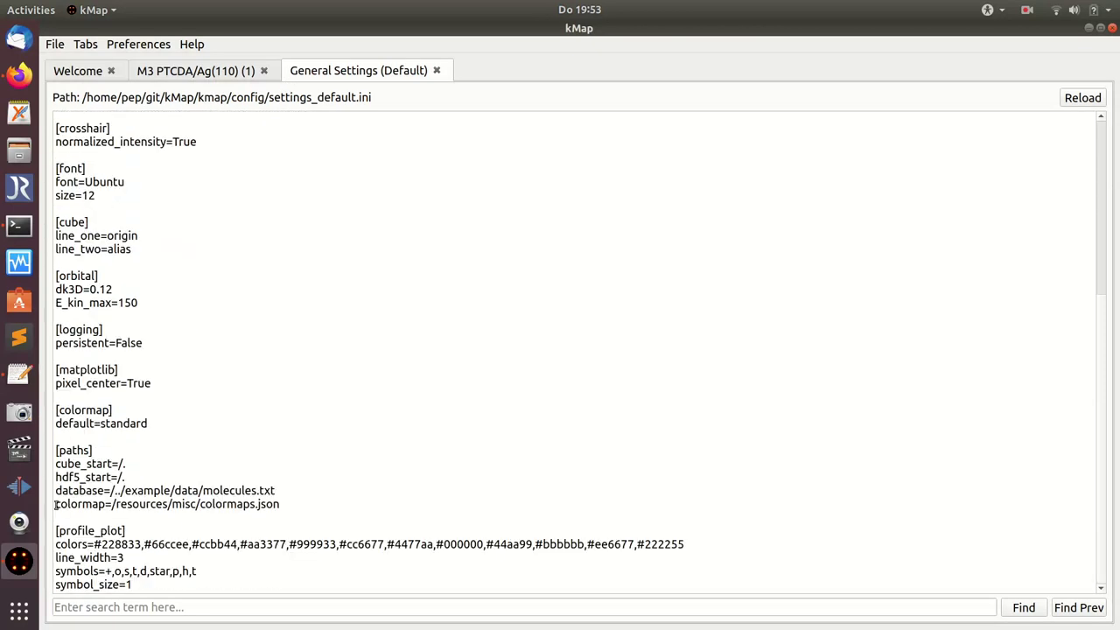
{"action": "left_click_drag", "start_coordinate": [56, 505], "coordinate": [285, 504]}
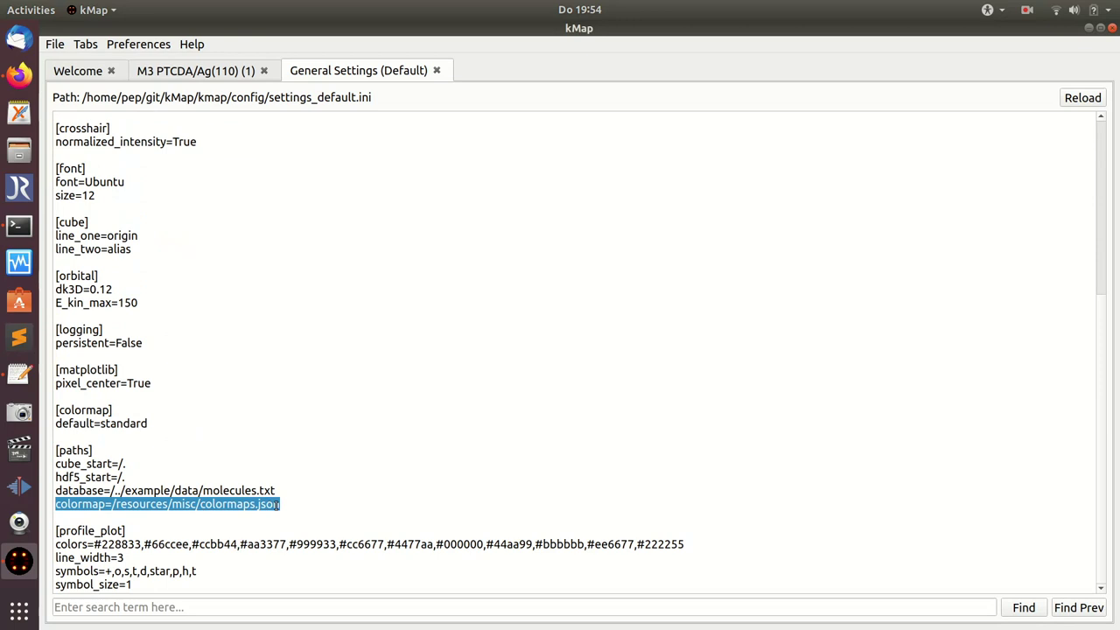
{"action": "left_click", "coordinate": [194, 45]}
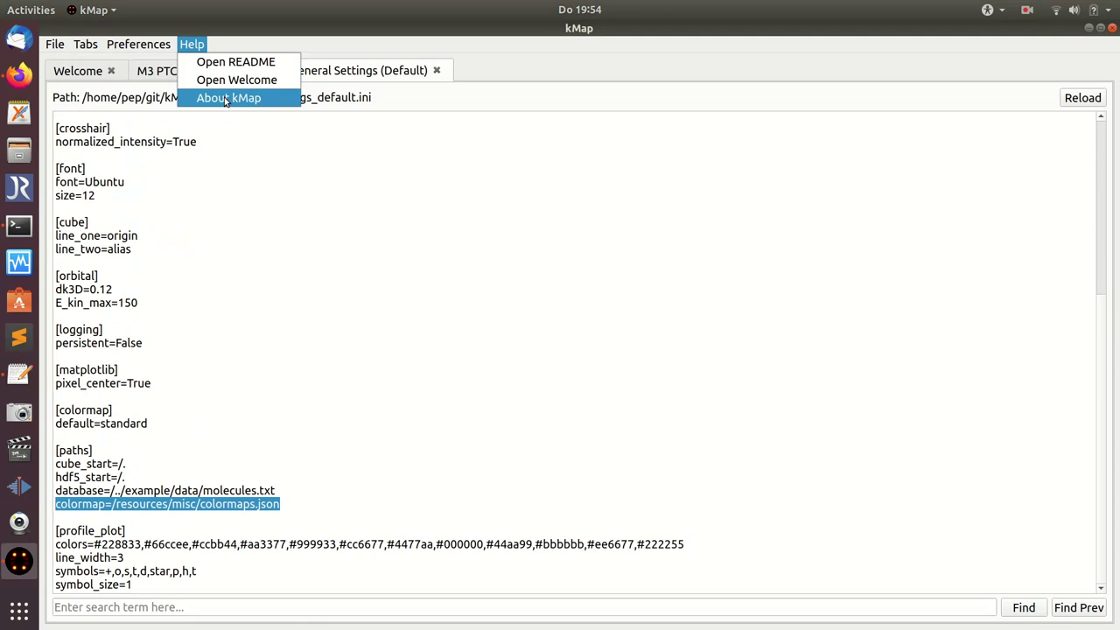
Step: Open the user general settings beside the defaults, then return to the M3 PTCDA/Ag(110) map tab
{"action": "mouse_move", "coordinate": [138, 43]}
{"action": "mouse_move", "coordinate": [166, 61]}
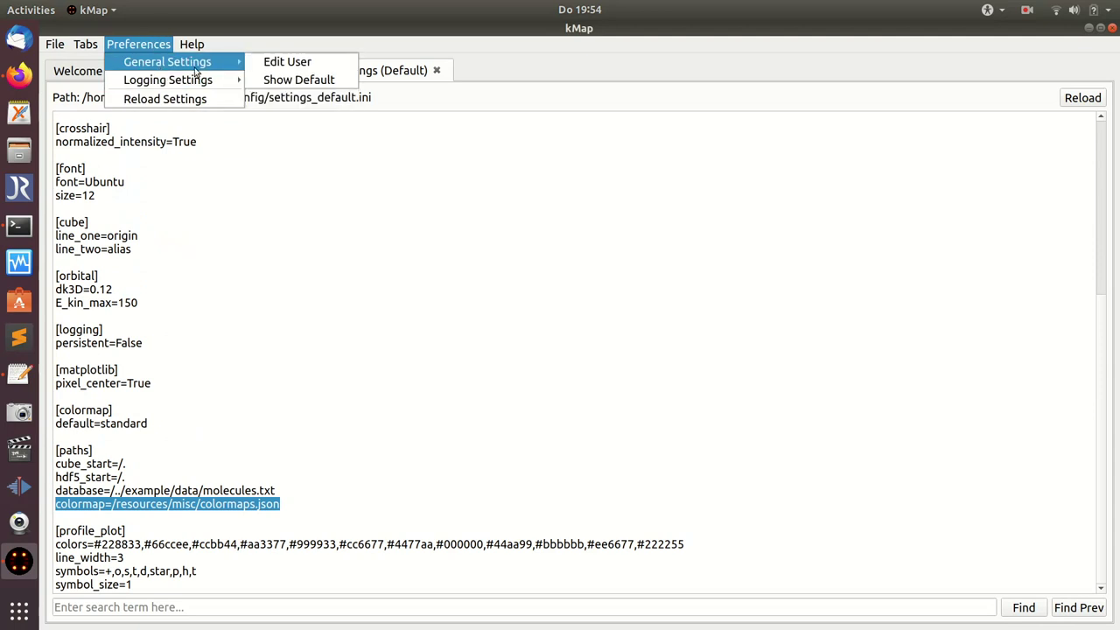
{"action": "left_click", "coordinate": [276, 65]}
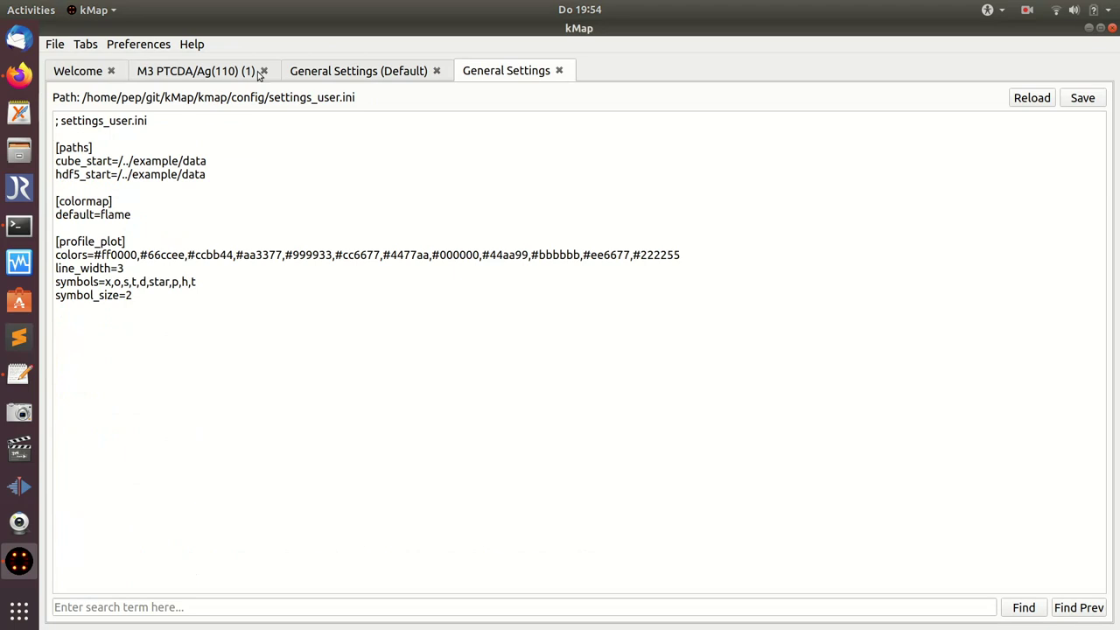
{"action": "left_click", "coordinate": [341, 70]}
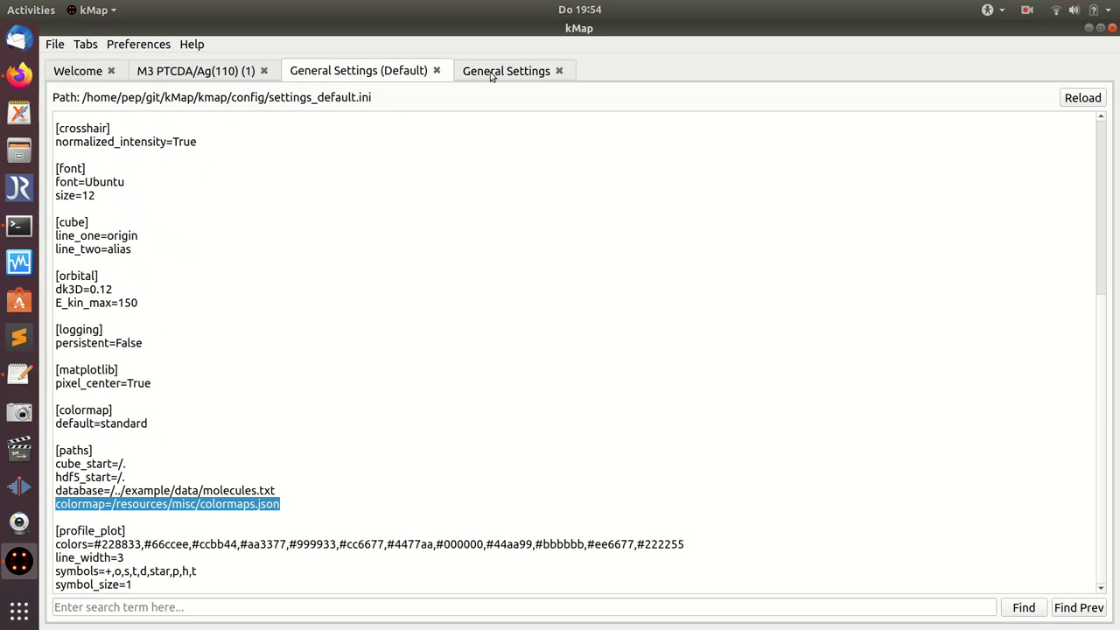
{"action": "left_click", "coordinate": [190, 72]}
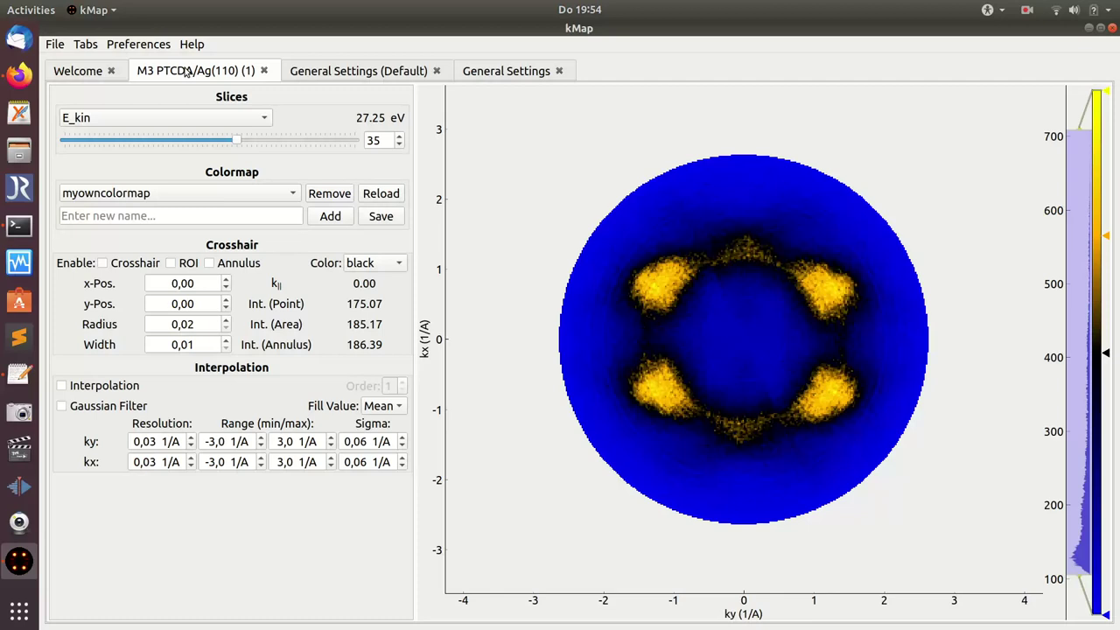